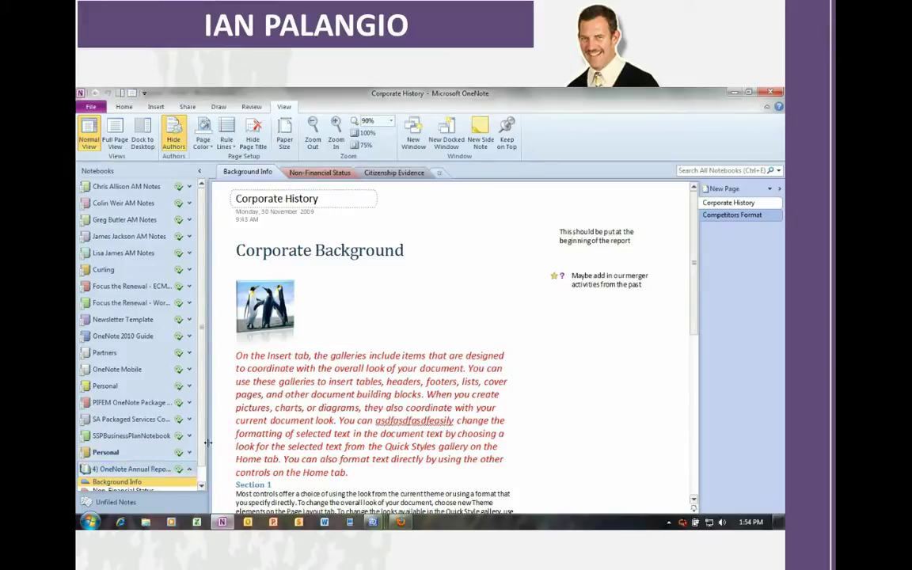
# Add the note 'Can we get the square metre coverage of our floorspace in NSW?' below the side notes
pyautogui.scroll(-1, 205, 447)
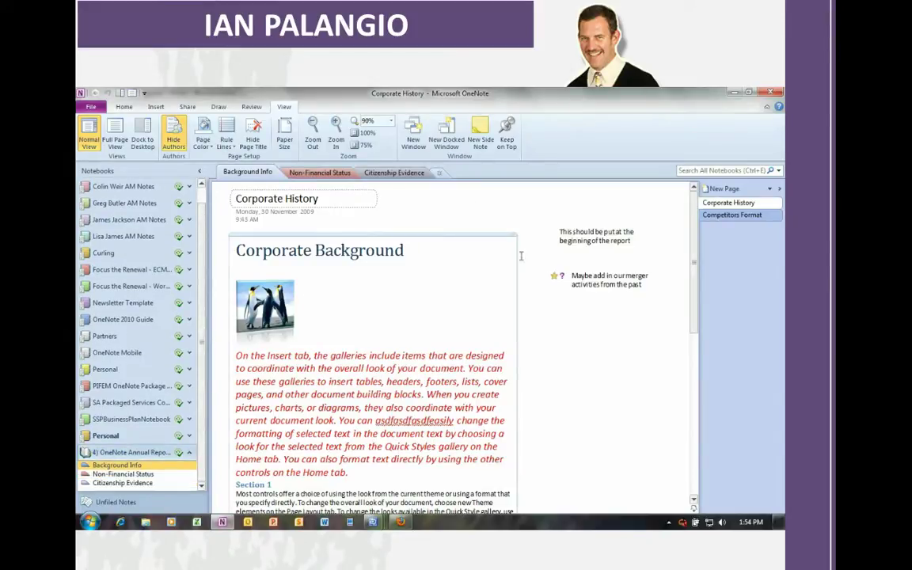
pyautogui.click(559, 316)
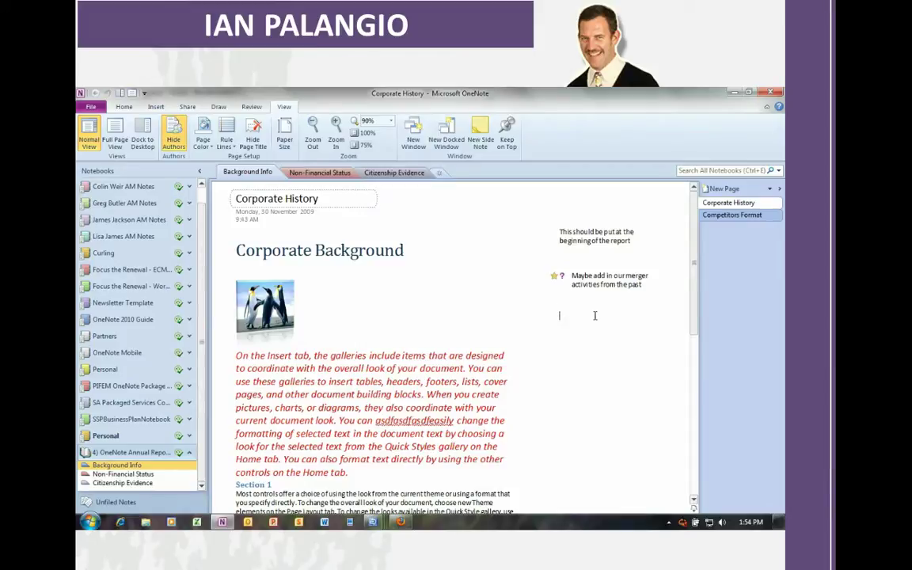
pyautogui.write('Can we get the')
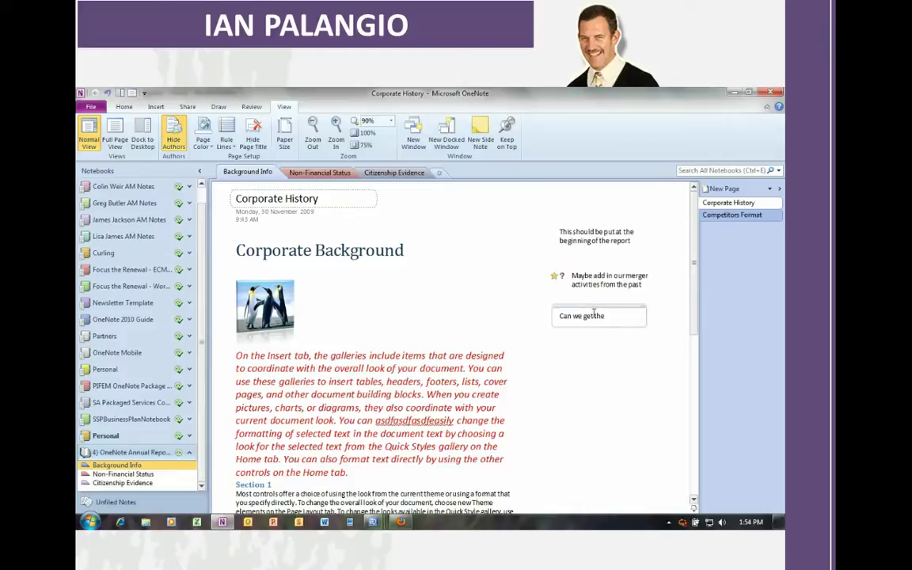
pyautogui.write(' square metre cover')
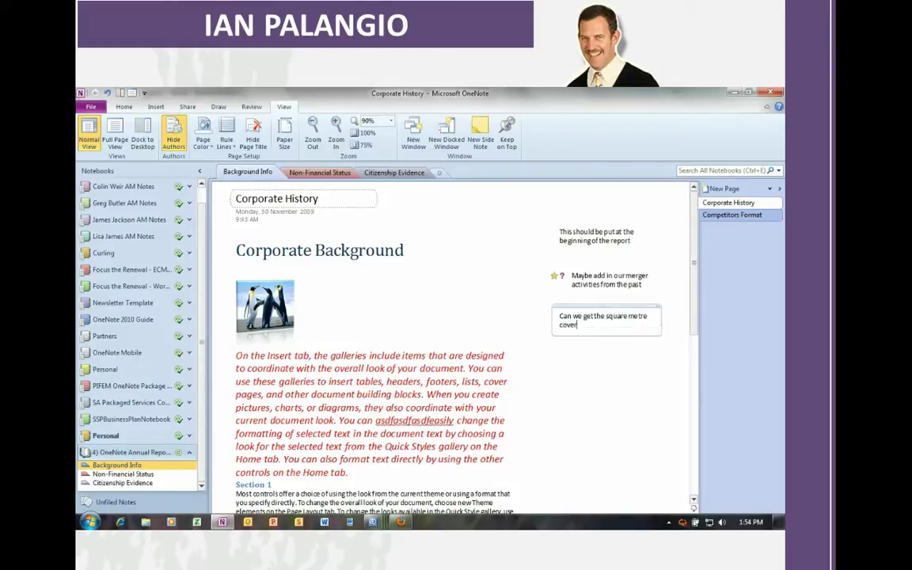
pyautogui.write('age of our floorspace in NSW?')
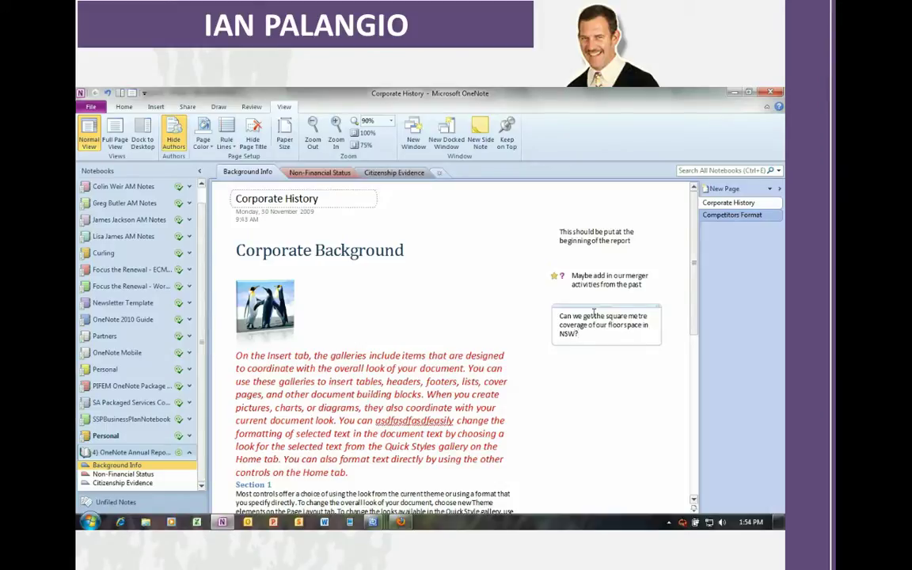
# Tag the floorspace note as Important and To Do
pyautogui.click(155, 107)
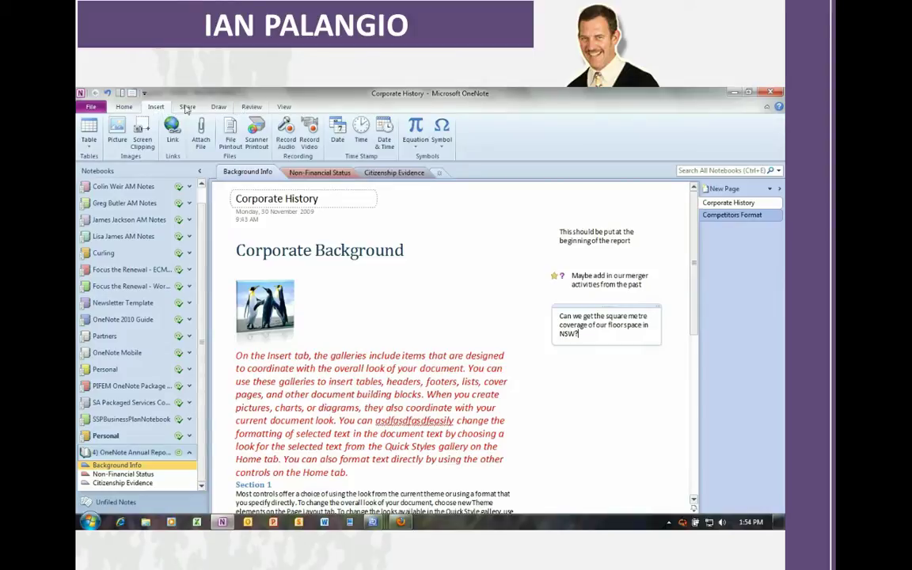
pyautogui.click(122, 103)
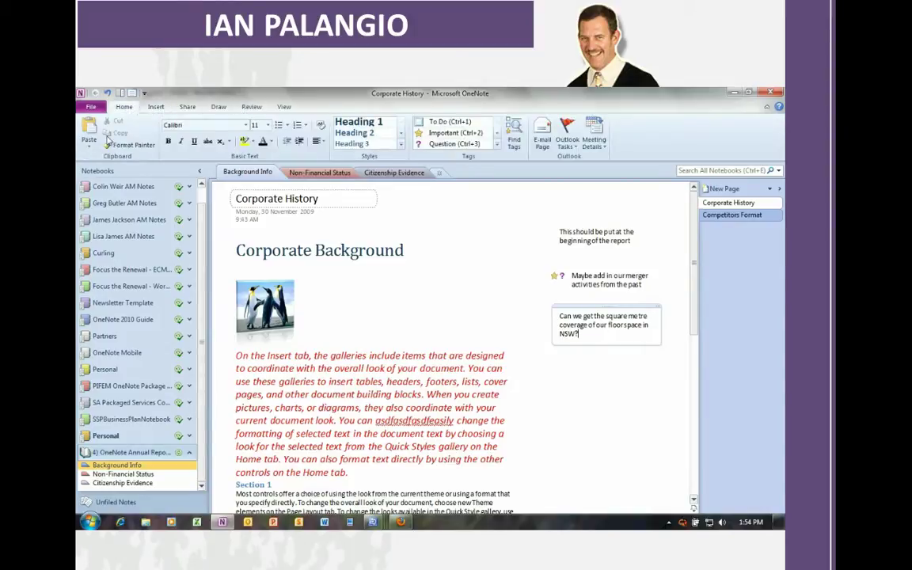
pyautogui.click(439, 135)
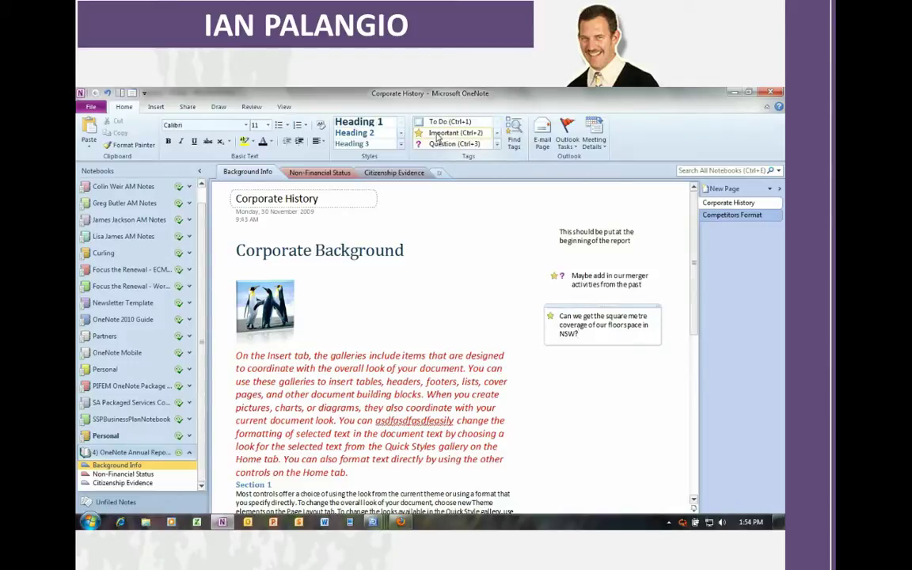
pyautogui.click(442, 124)
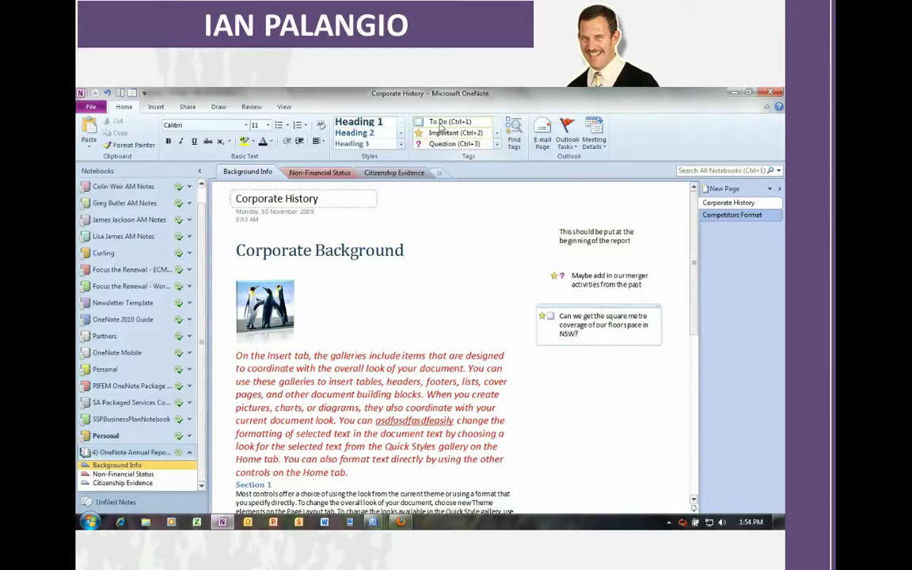
pyautogui.click(596, 387)
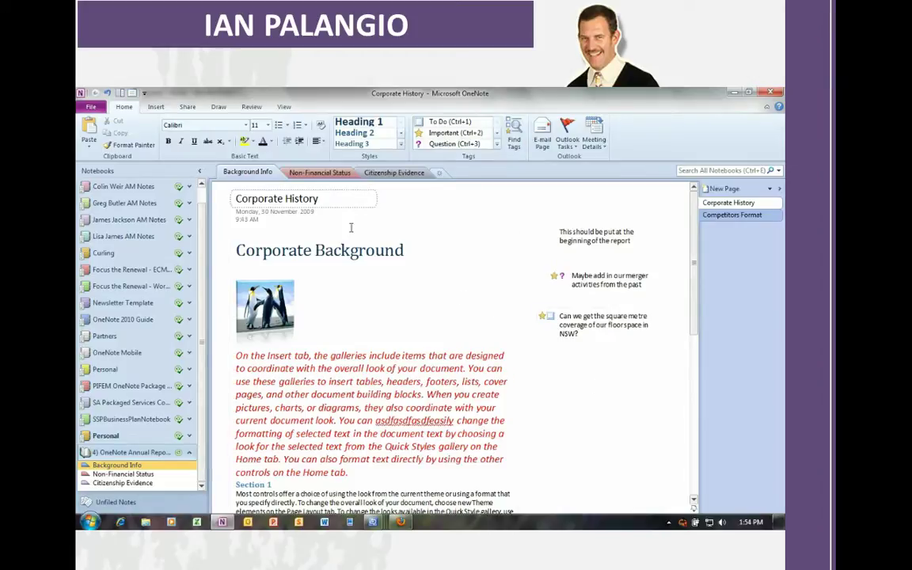
pyautogui.click(155, 107)
pyautogui.click(142, 131)
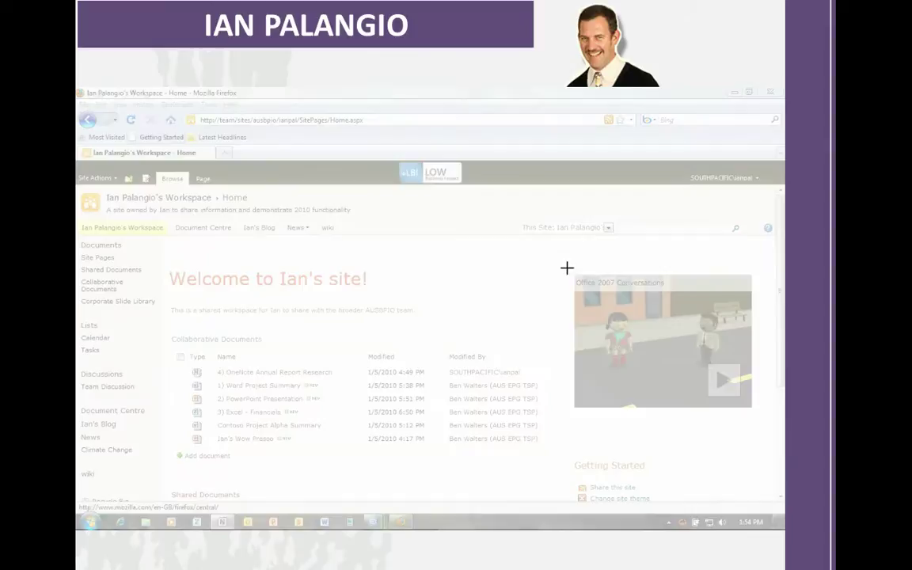
# Clip the Office 2007 Conversations video area from SharePoint onto the Corporate History page
pyautogui.moveTo(567, 268); pyautogui.dragTo(758, 416)
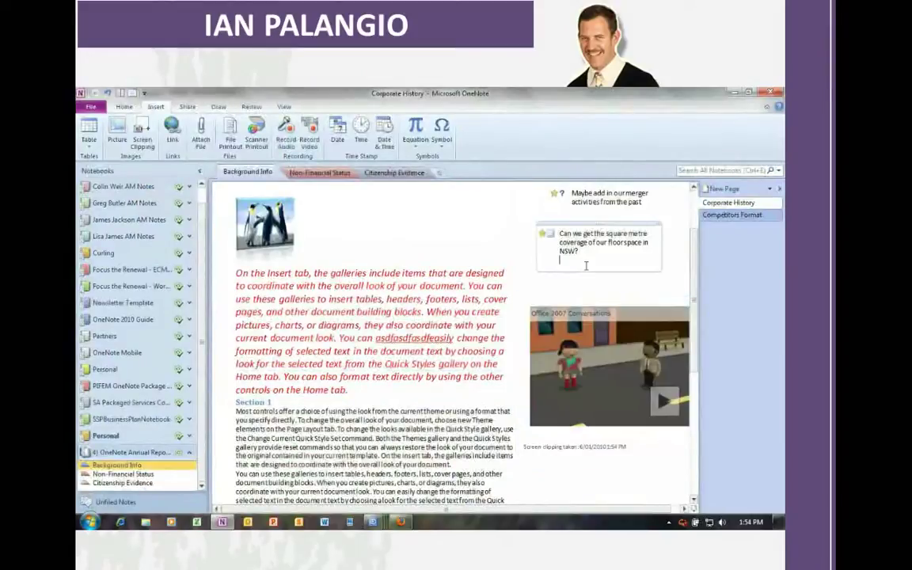
pyautogui.scroll(2, 435, 203)
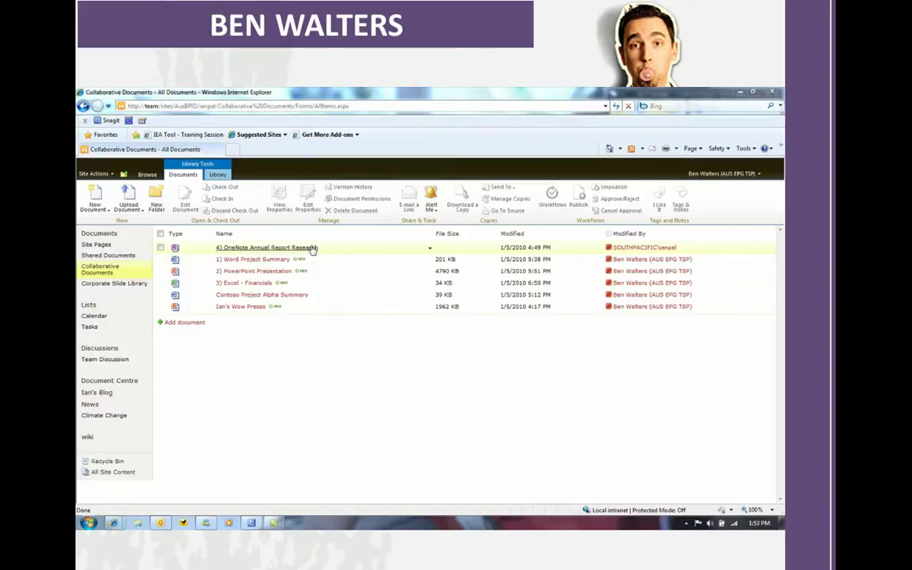
# Open the '4) OneNote Annual Report Research' notebook from the Collaborative Documents library
pyautogui.click(313, 247)
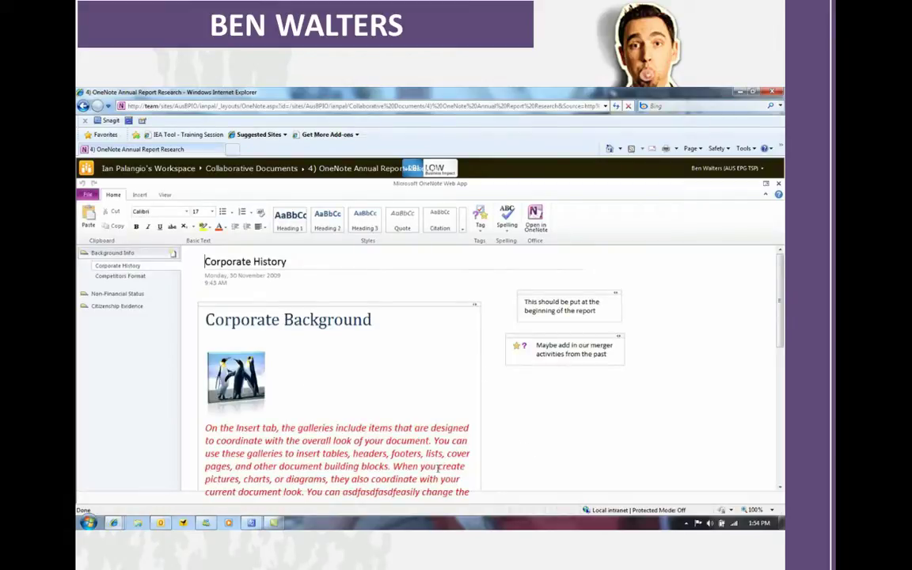
# Change the red italic Corporate Background paragraph under the penguins to black font colour
pyautogui.click(255, 438)
pyautogui.scroll(-4, 255, 438)
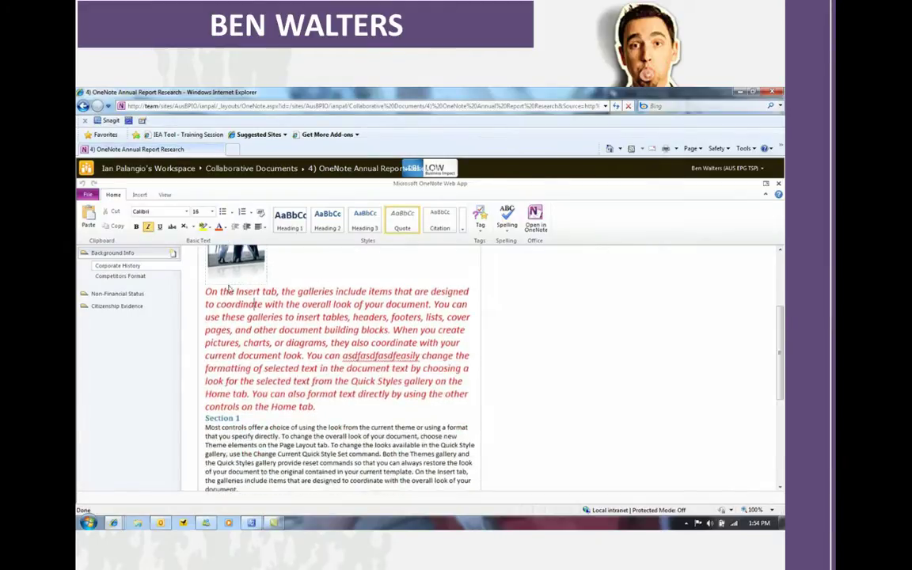
pyautogui.scroll(3, 268, 380)
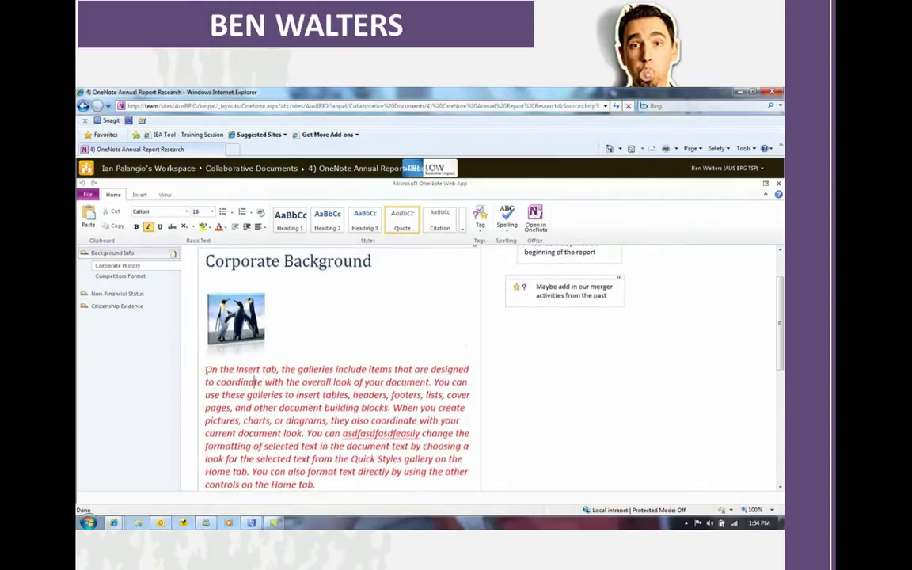
pyautogui.moveTo(206, 371); pyautogui.dragTo(318, 434)
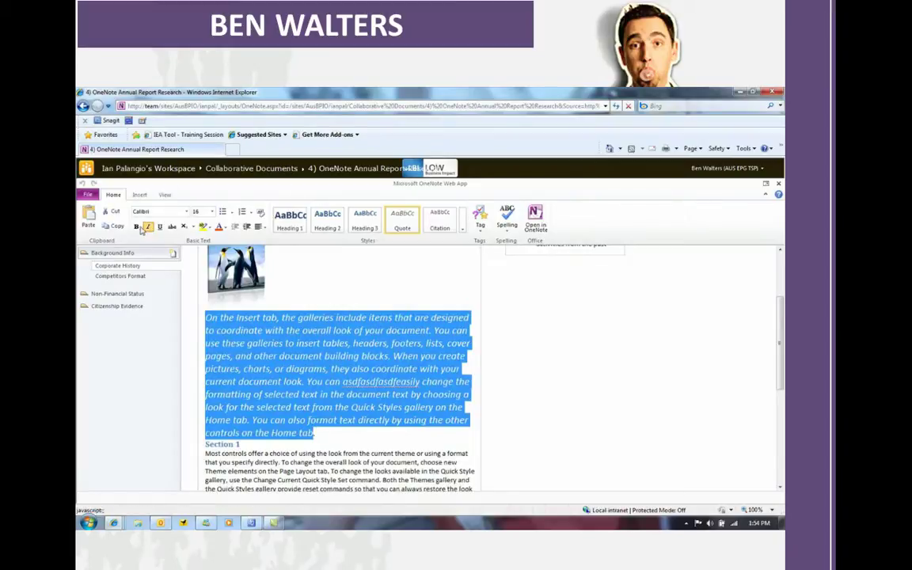
pyautogui.click(225, 228)
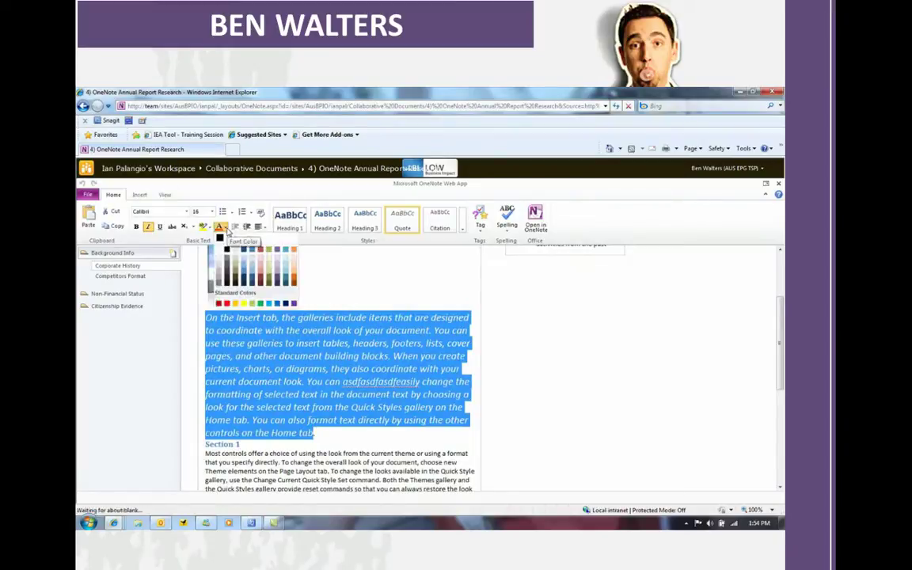
pyautogui.click(222, 238)
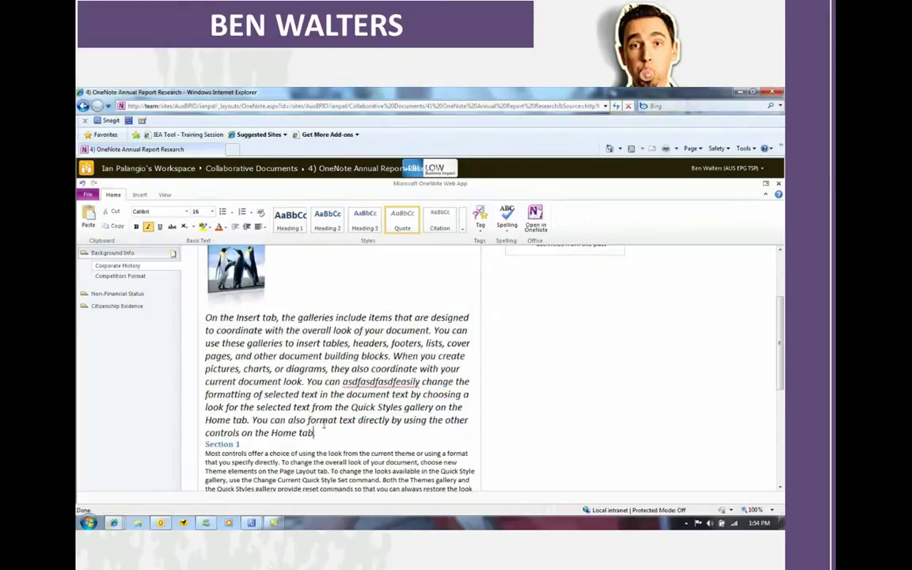
pyautogui.click(233, 277)
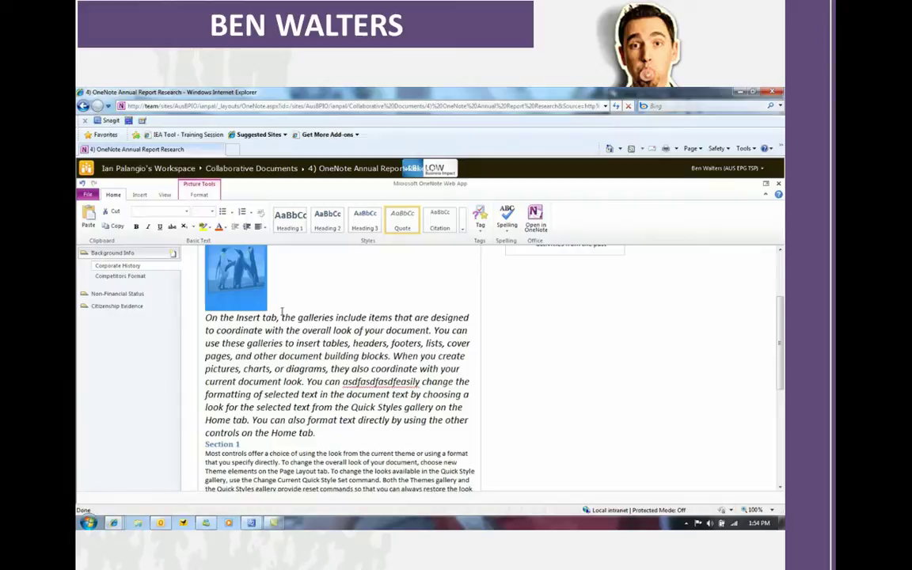
# On a new line before 'On the Insert tab', type the penguin morale question
pyautogui.click(207, 318)
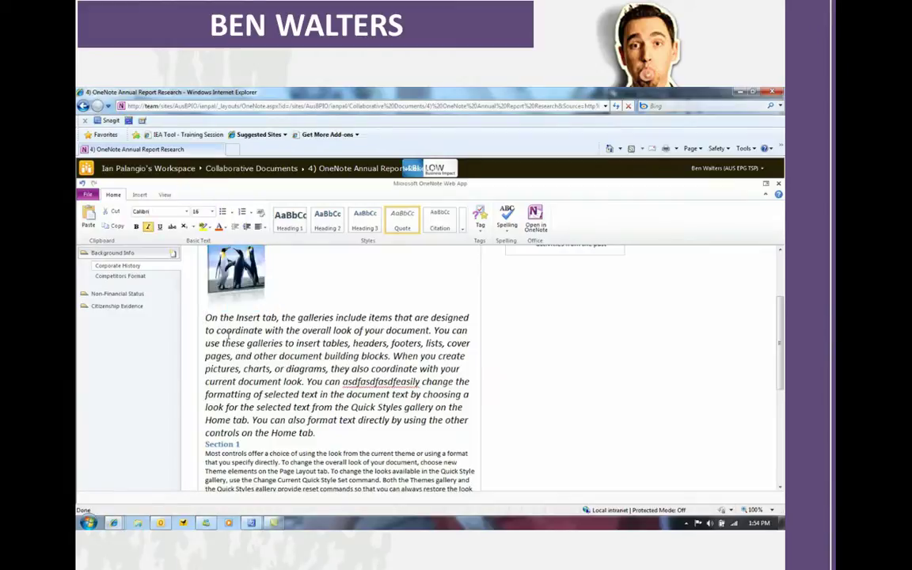
pyautogui.press('Return')
pyautogui.press('Up')
pyautogui.write('Th')
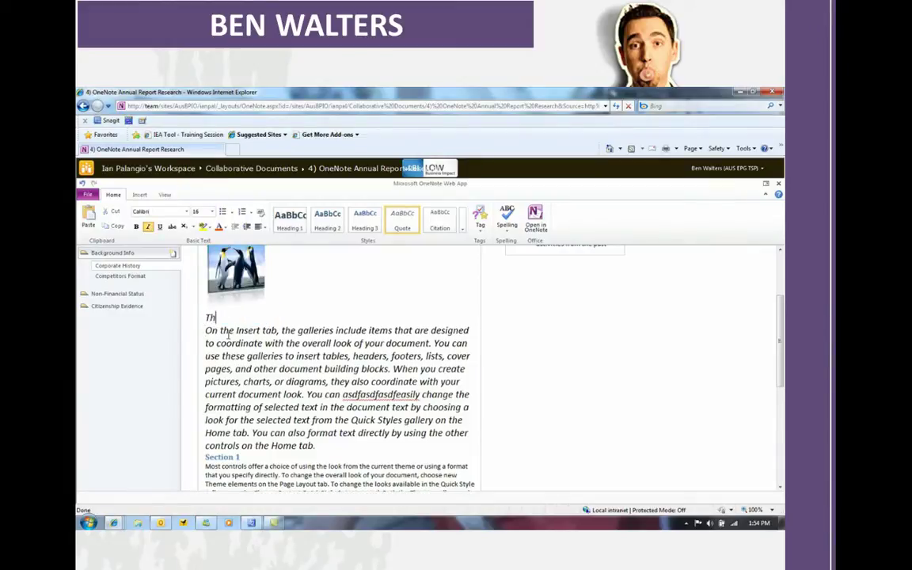
pyautogui.write('ese penguins look hap')
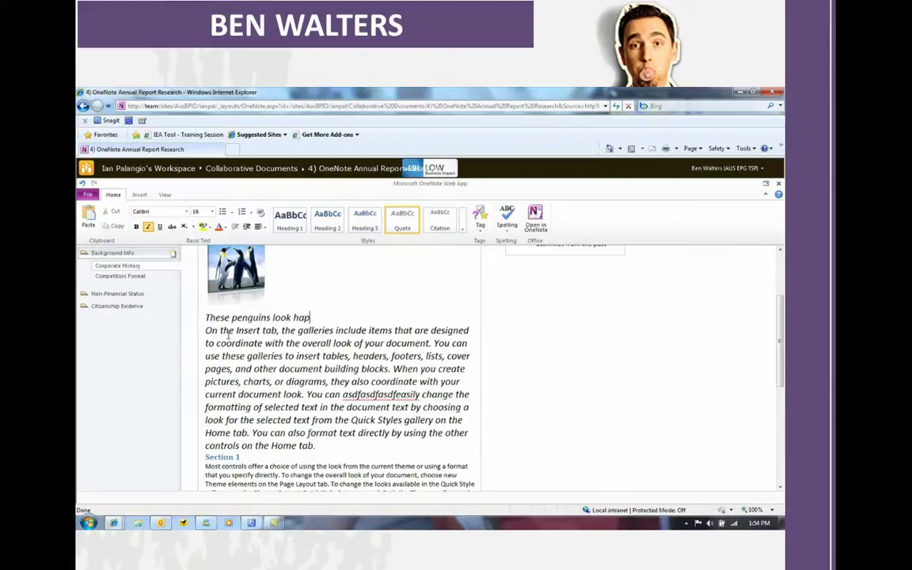
pyautogui.write('py , how can we fo')
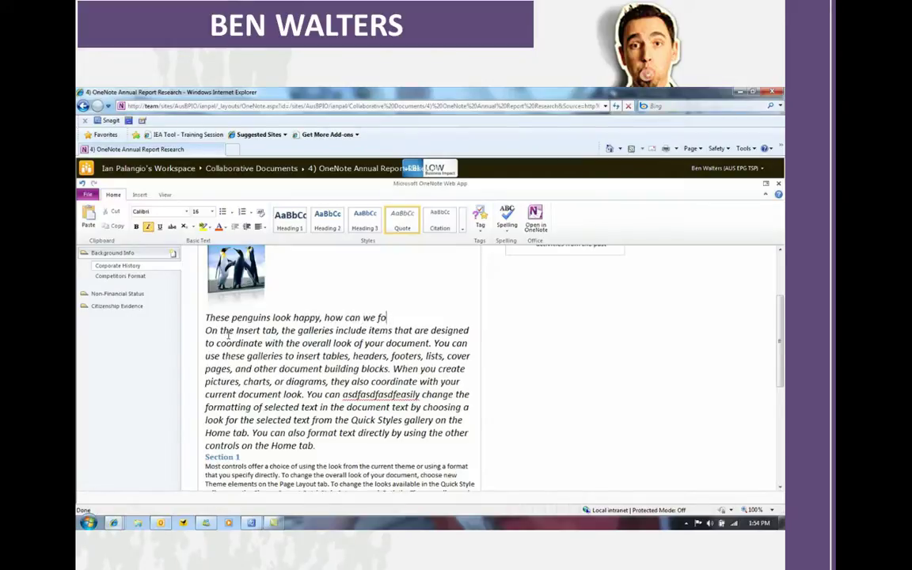
pyautogui.write('ster morale like that in the office?')
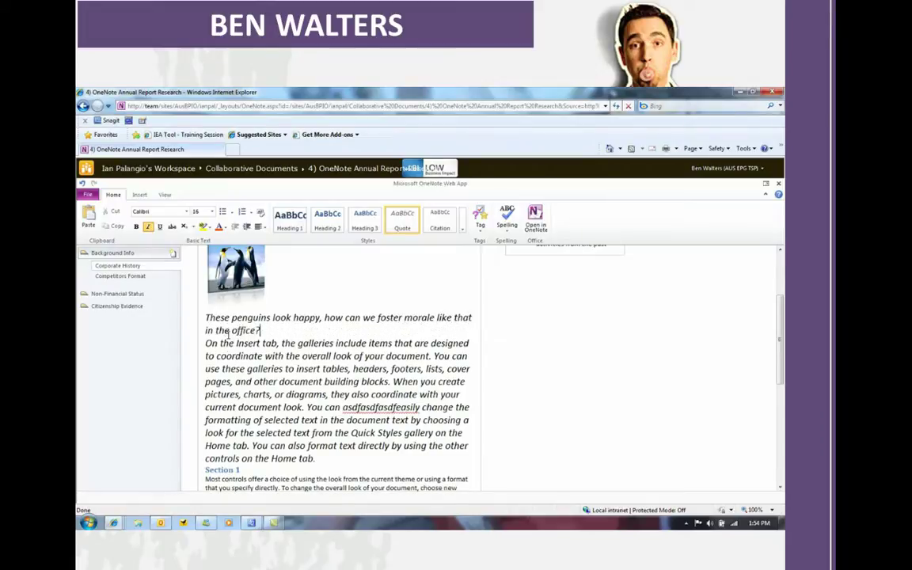
pyautogui.press('Return')
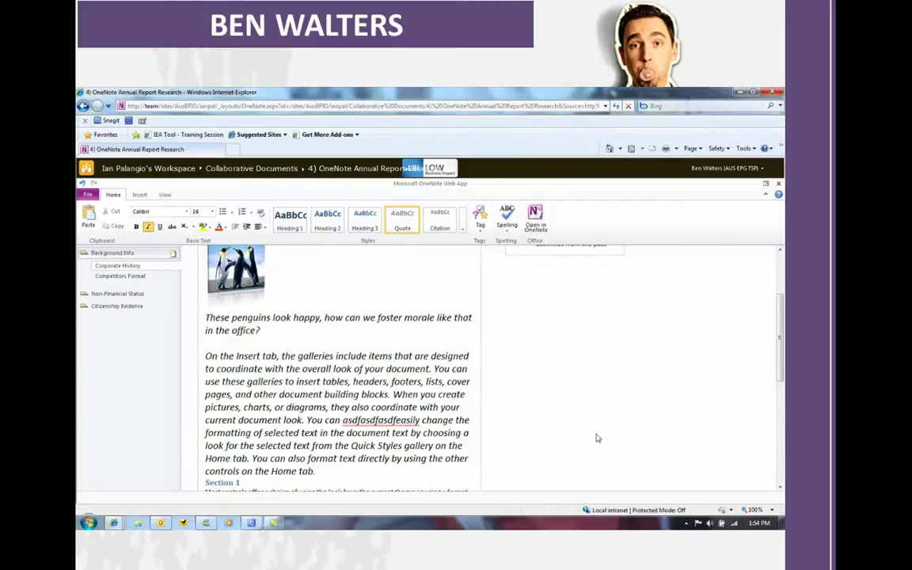
pyautogui.scroll(3, 610, 439)
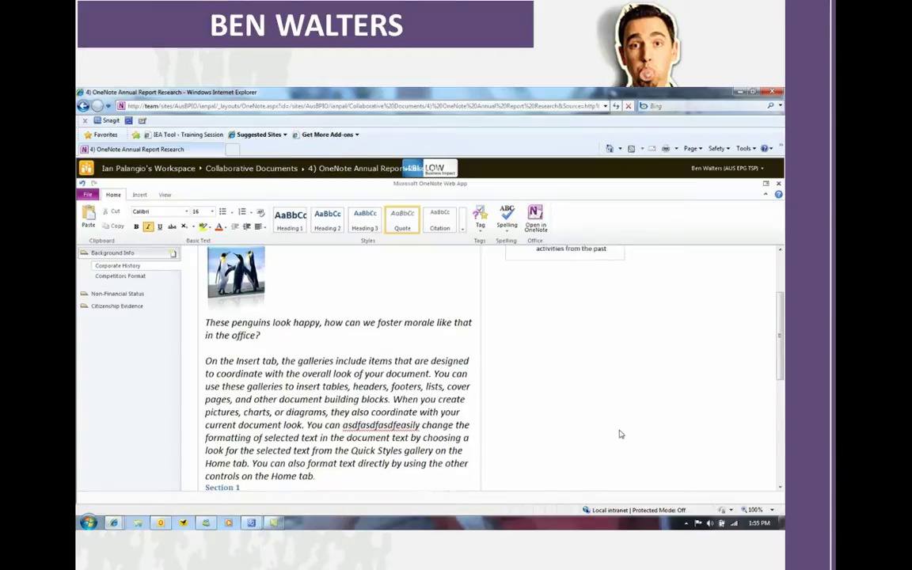
pyautogui.scroll(1, 621, 434)
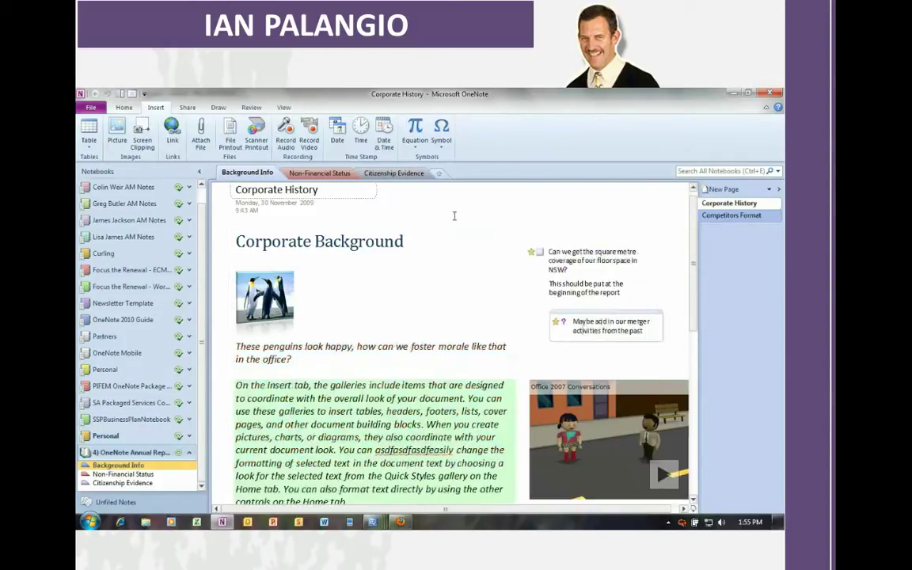
# Scroll through the synced Corporate History page, briefly selecting the green galleries paragraph
pyautogui.scroll(-1, 438, 258)
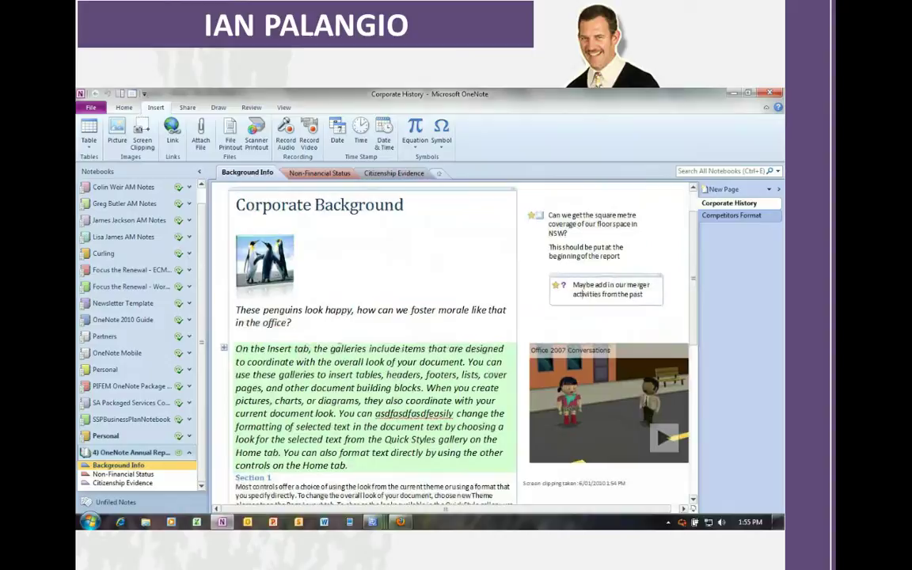
pyautogui.scroll(-2, 315, 387)
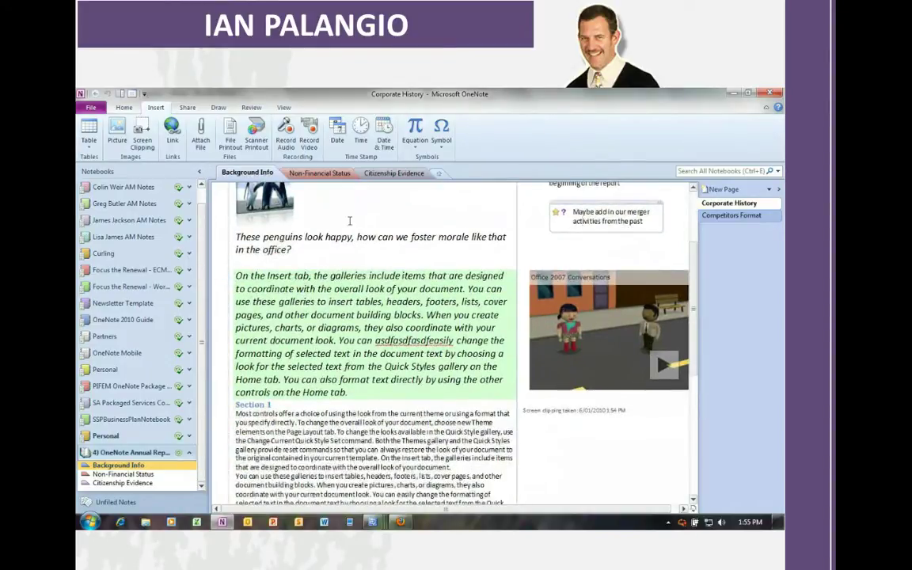
pyautogui.moveTo(233, 276); pyautogui.dragTo(325, 353)
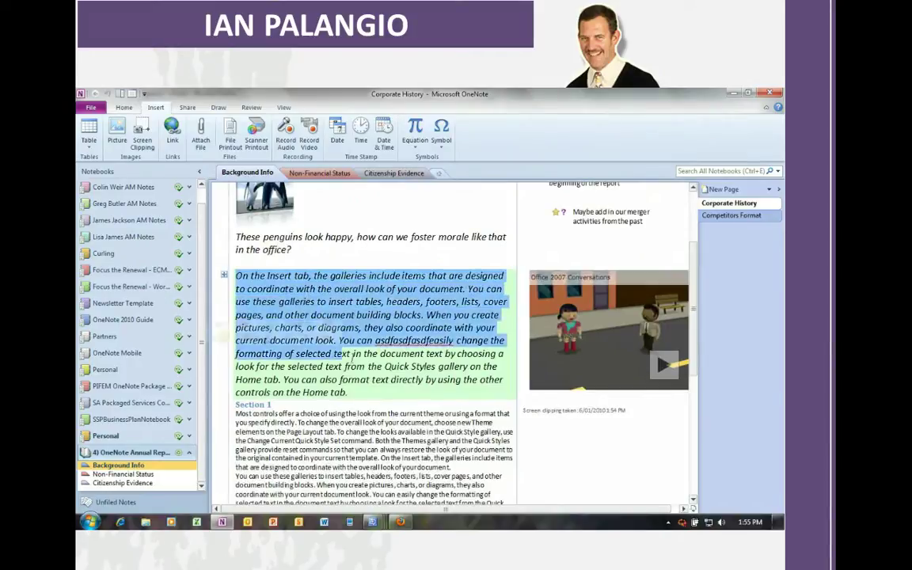
pyautogui.click(325, 325)
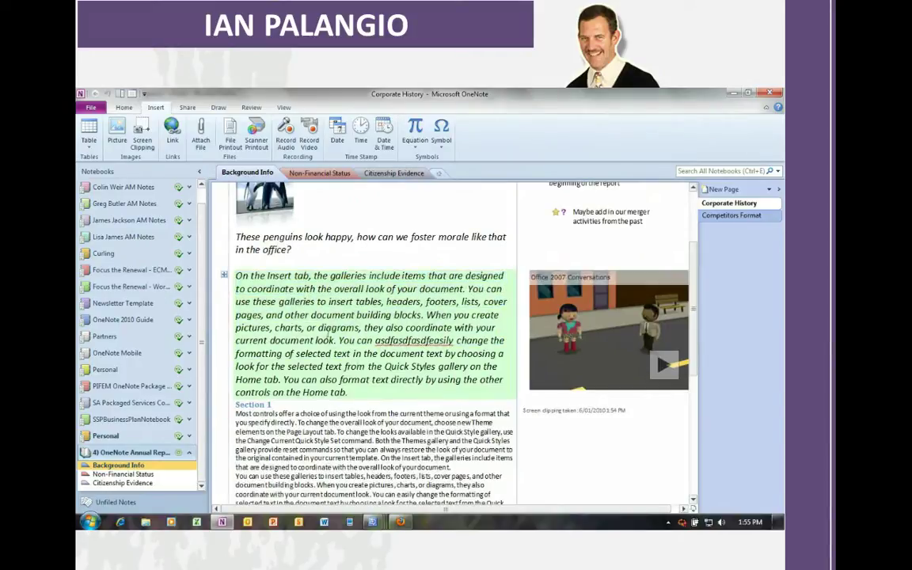
pyautogui.scroll(1, 295, 299)
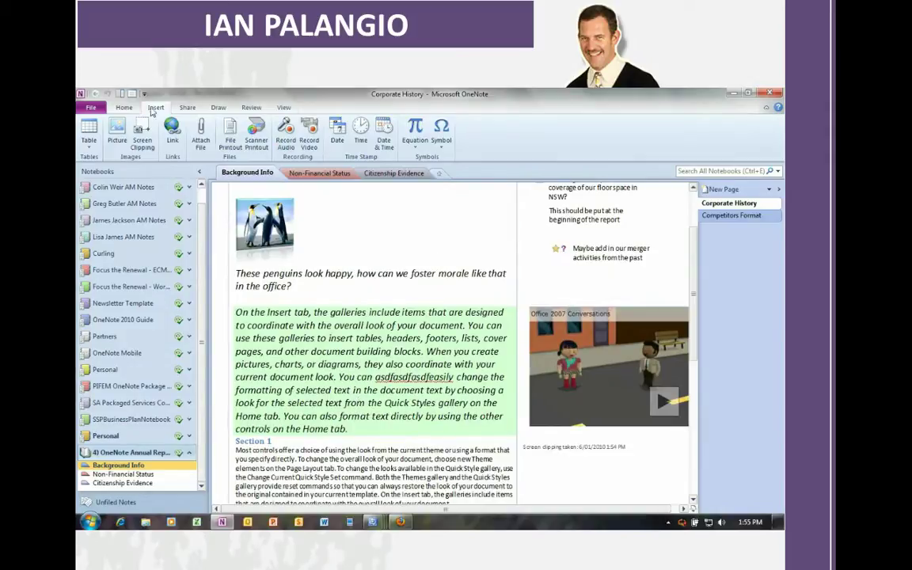
pyautogui.scroll(1, 153, 111)
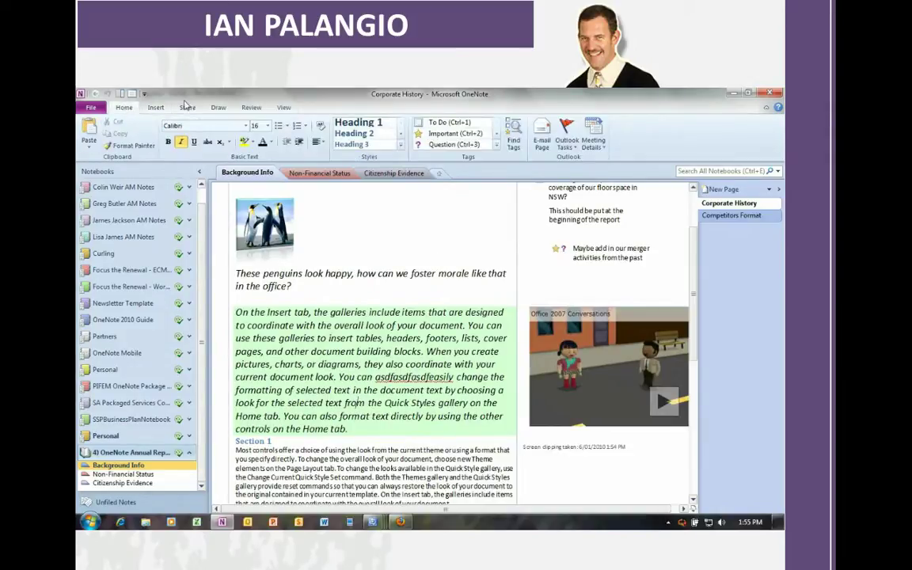
# Turn off Hide Authors so author initials show beside each edit
pyautogui.click(187, 109)
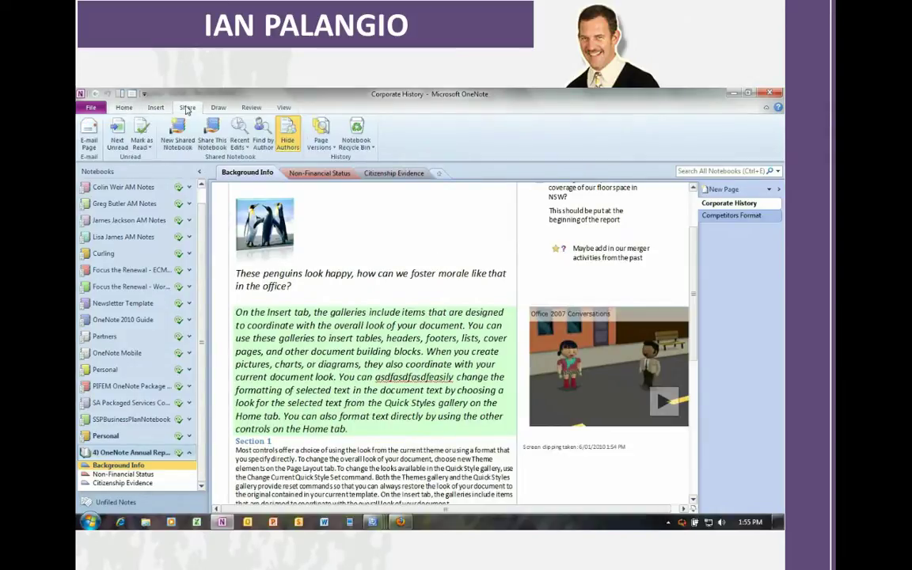
pyautogui.click(290, 136)
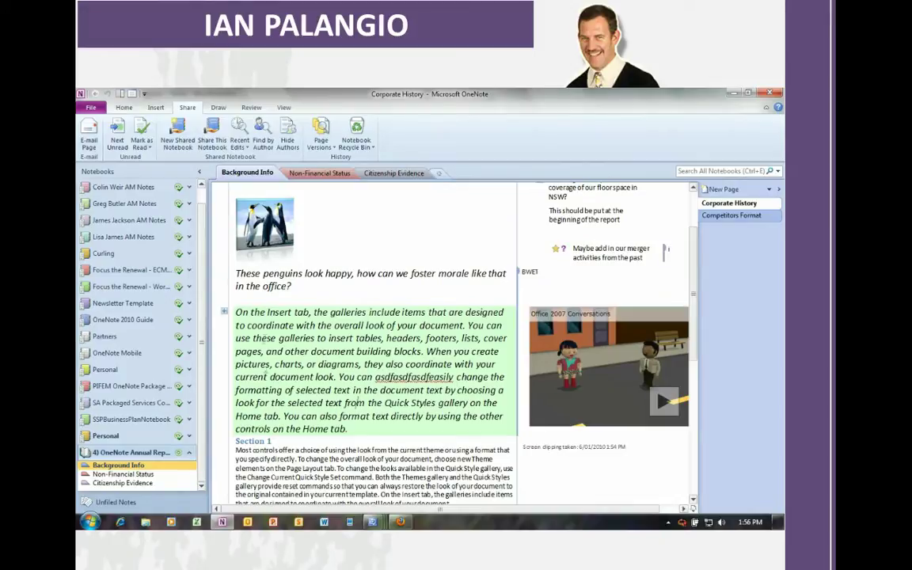
pyautogui.scroll(-3, 266, 395)
pyautogui.scroll(4, 365, 341)
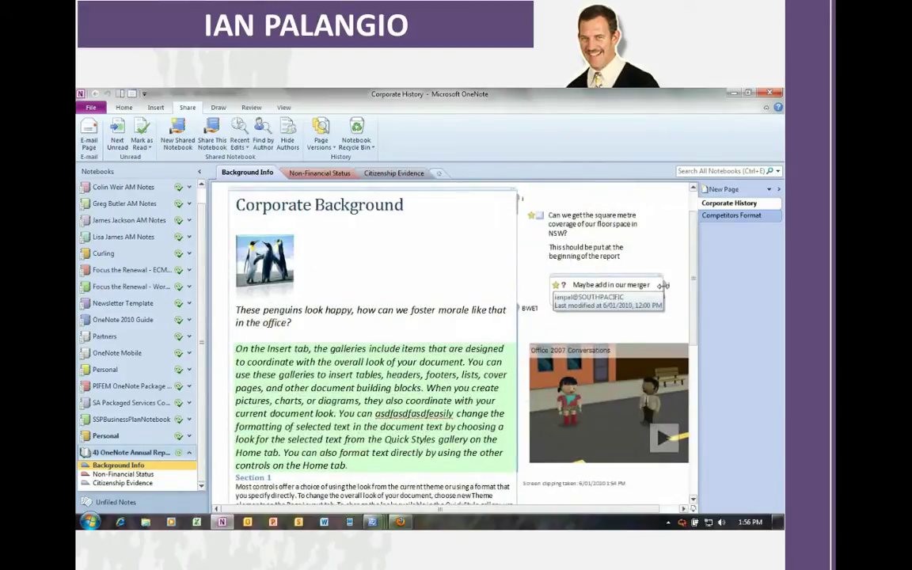
pyautogui.moveTo(524, 311)
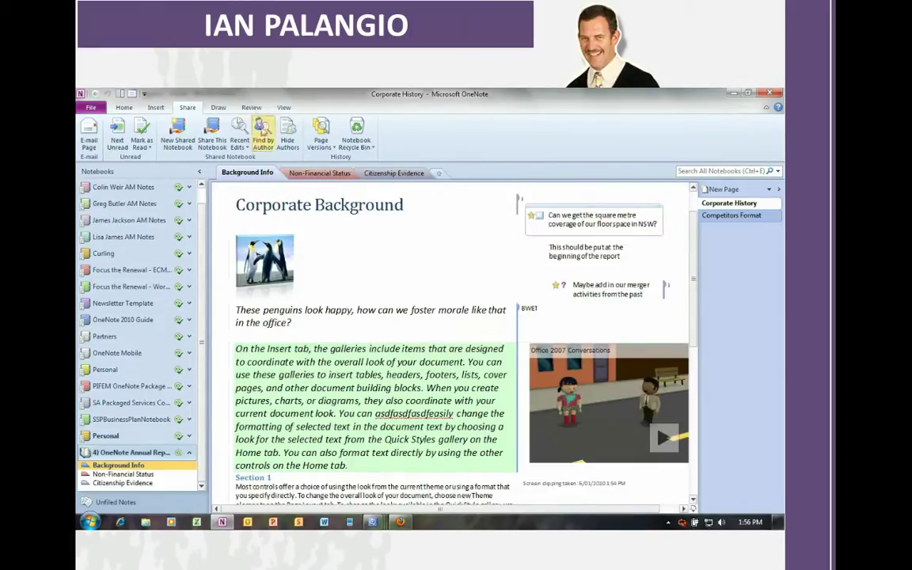
# List changes with Find by Author and open each author's edited pages
pyautogui.click(263, 133)
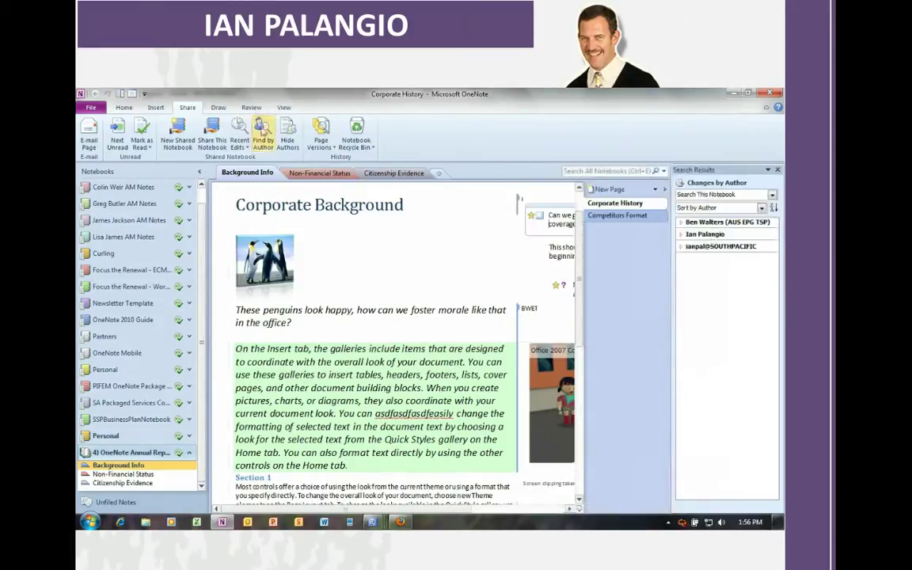
pyautogui.click(715, 222)
pyautogui.click(713, 233)
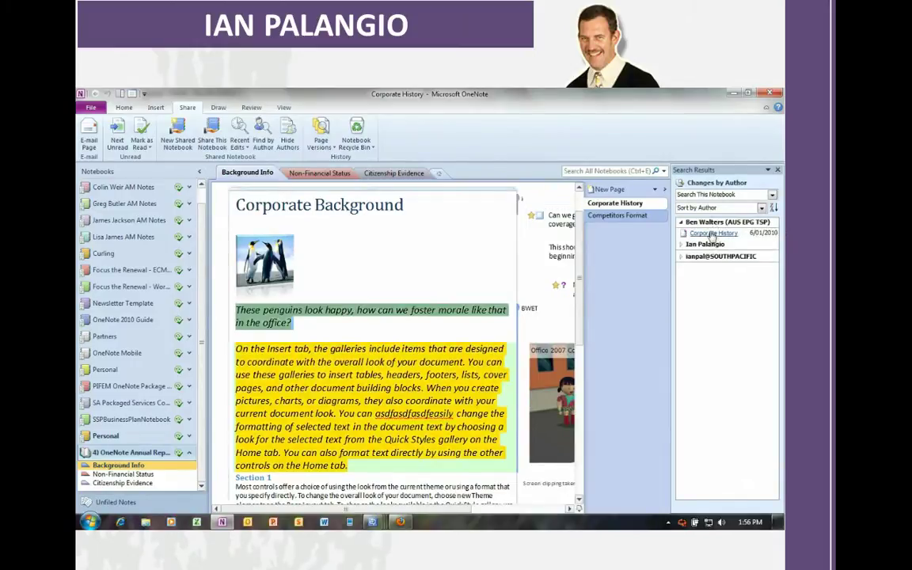
pyautogui.click(707, 244)
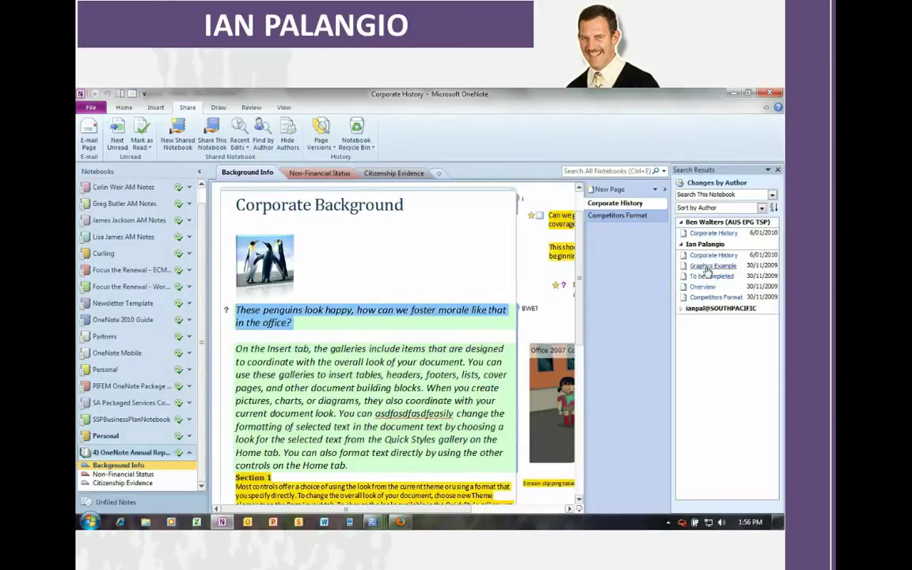
pyautogui.click(712, 265)
pyautogui.click(709, 277)
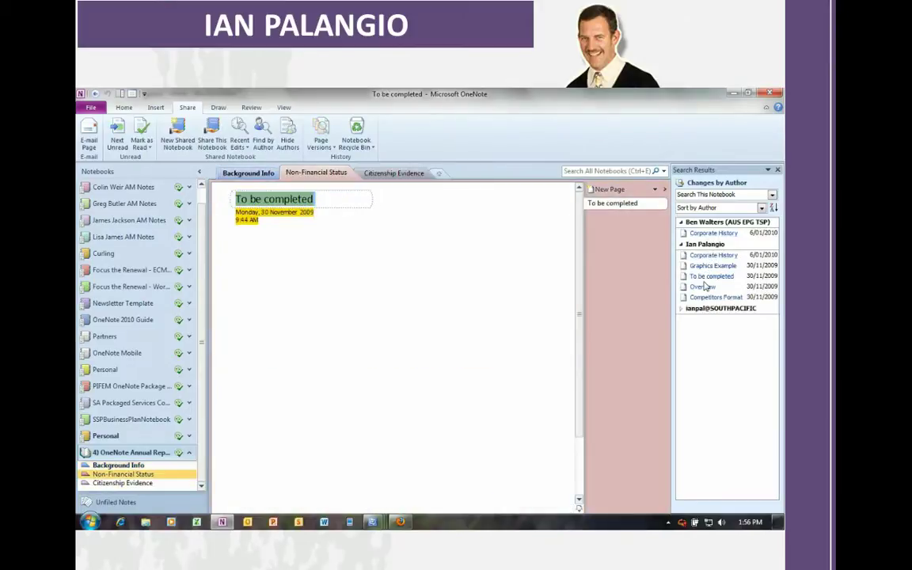
pyautogui.click(704, 287)
pyautogui.click(706, 298)
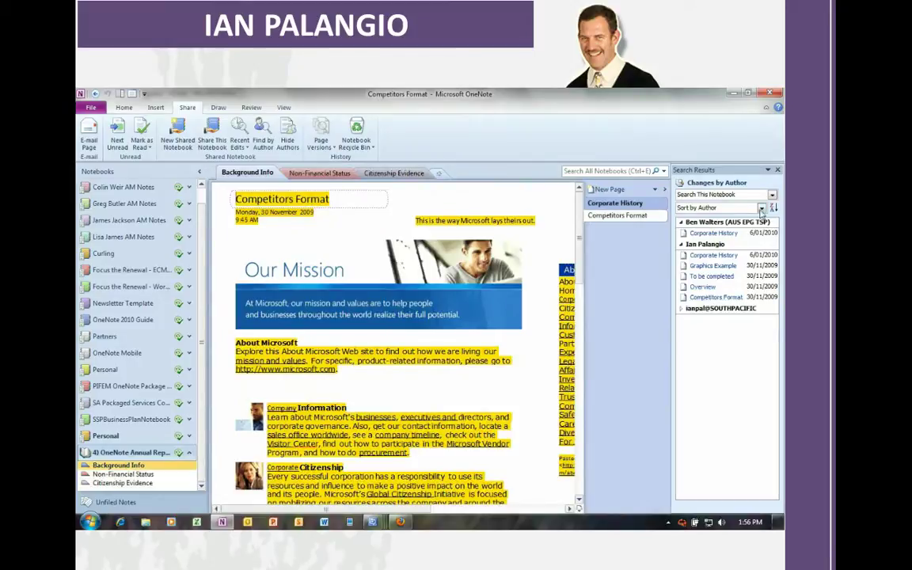
# Sort the author results by Date Modified and review Corporate History through Competitors Format
pyautogui.click(733, 208)
pyautogui.click(738, 219)
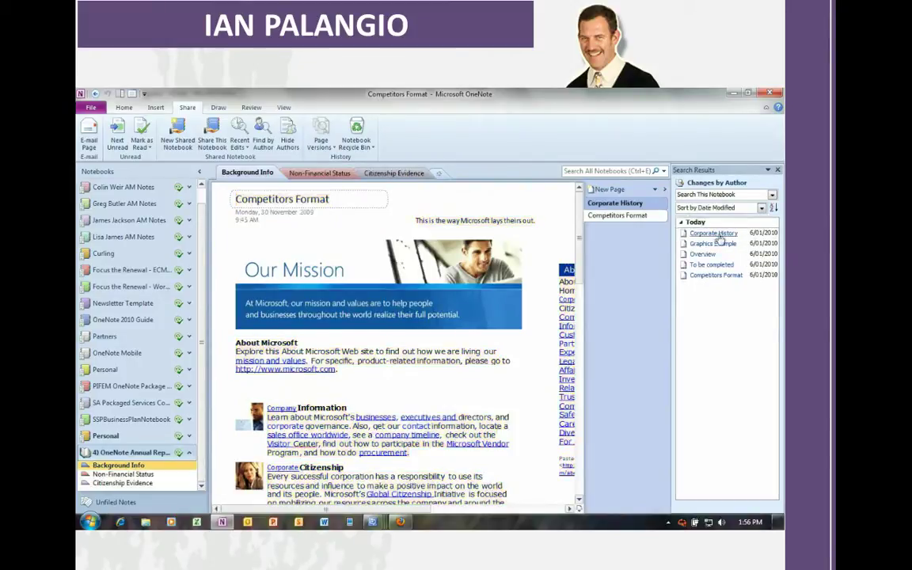
pyautogui.click(712, 234)
pyautogui.click(711, 243)
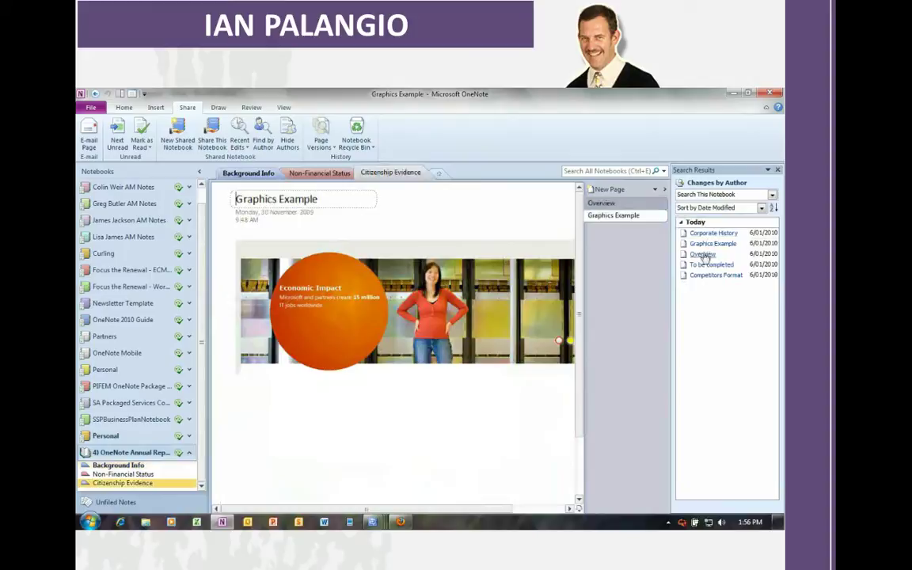
pyautogui.click(703, 253)
pyautogui.click(707, 266)
pyautogui.click(709, 275)
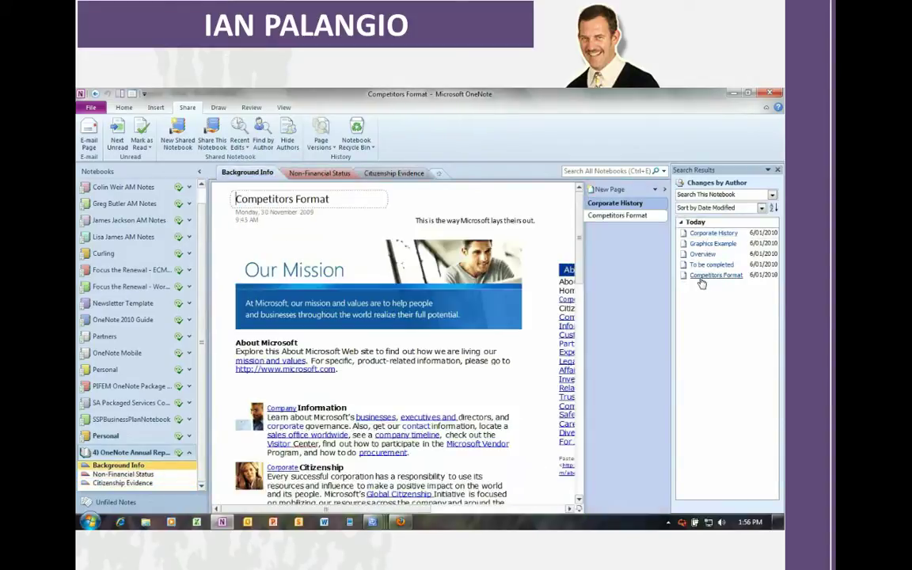
# Show the notebook pages edited Today from the Recent Edits list
pyautogui.click(238, 135)
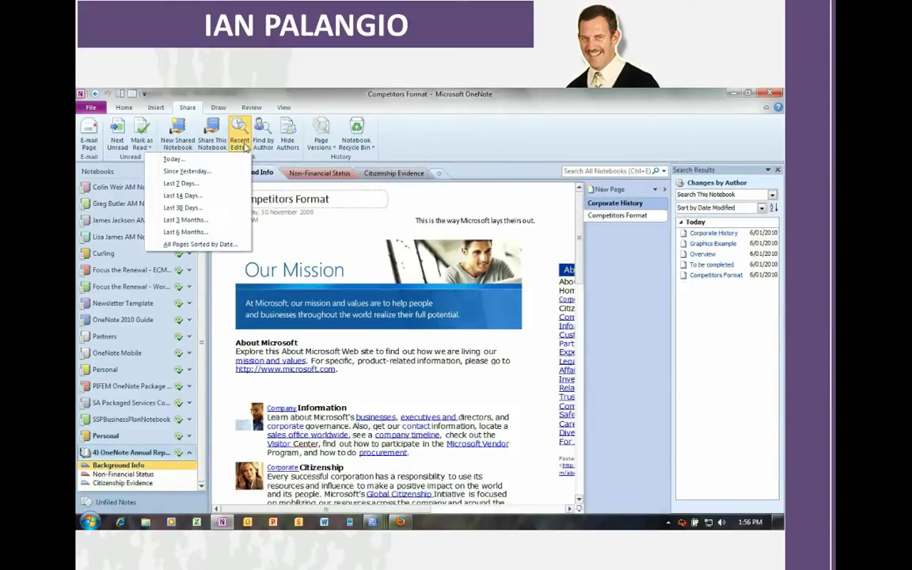
pyautogui.click(193, 161)
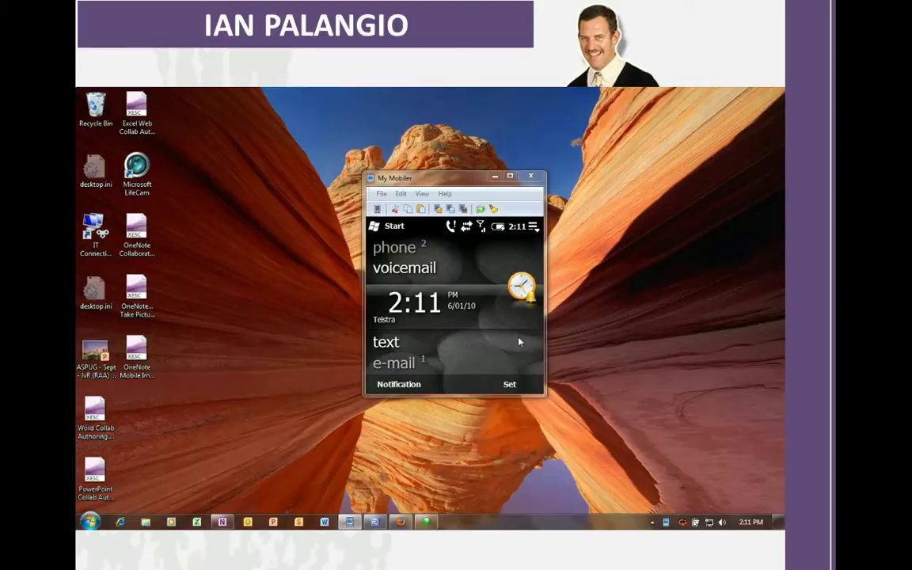
# Launch OneNote Mobile from the phone's Office Mobile folder in My Mobiler
pyautogui.press('super')
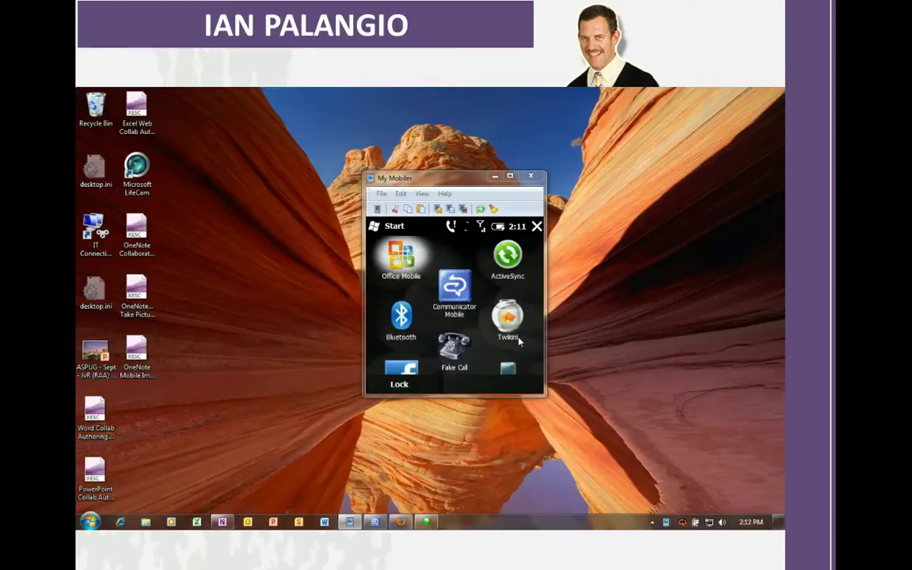
pyautogui.press('Return')
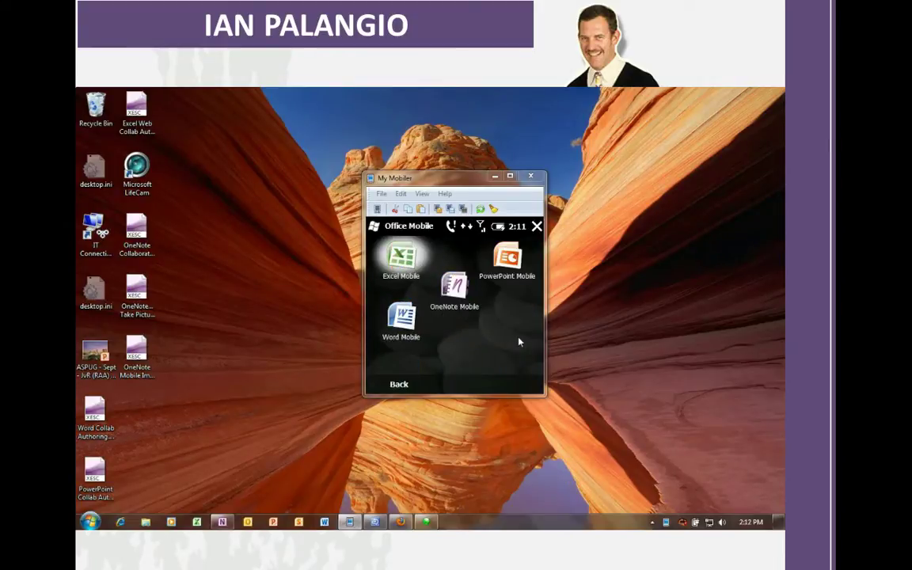
pyautogui.press('Down')
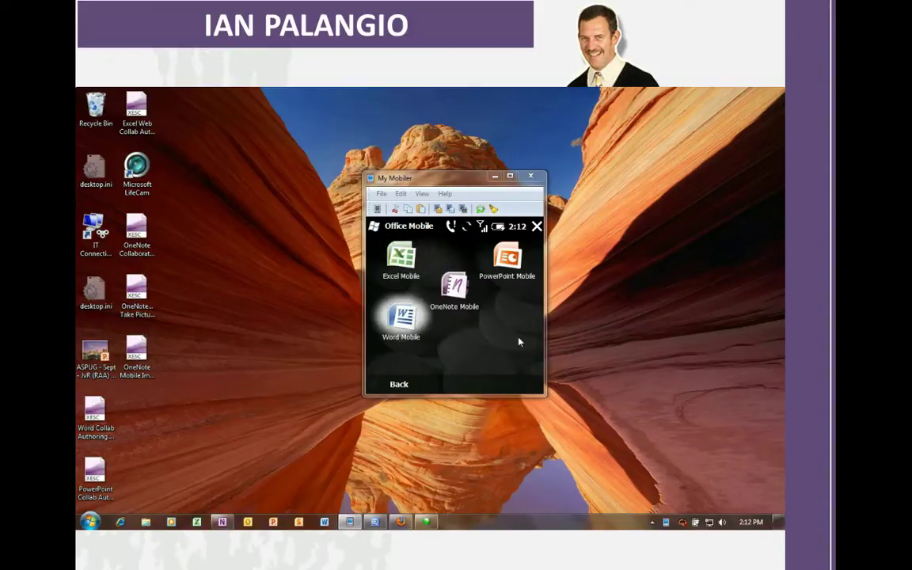
pyautogui.press('Up')
pyautogui.press('Right')
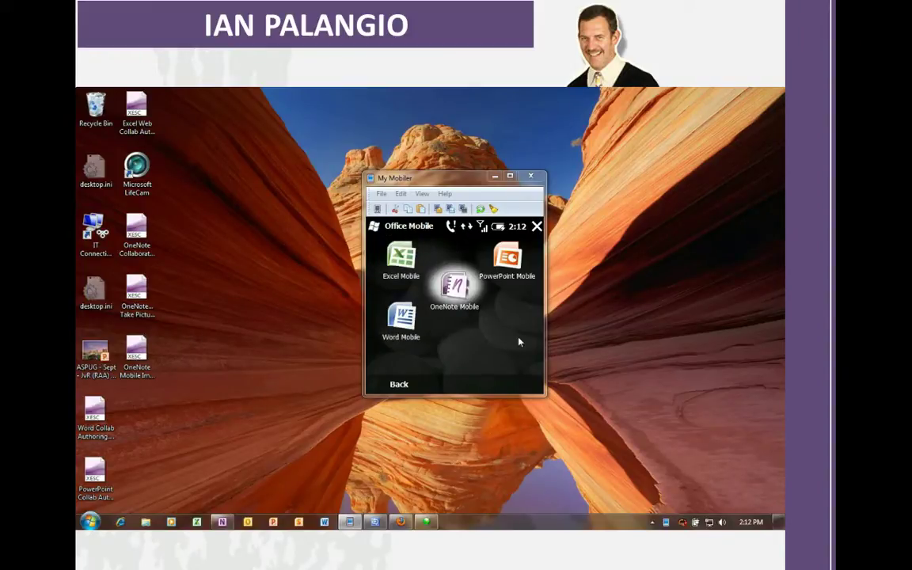
pyautogui.press('Return')
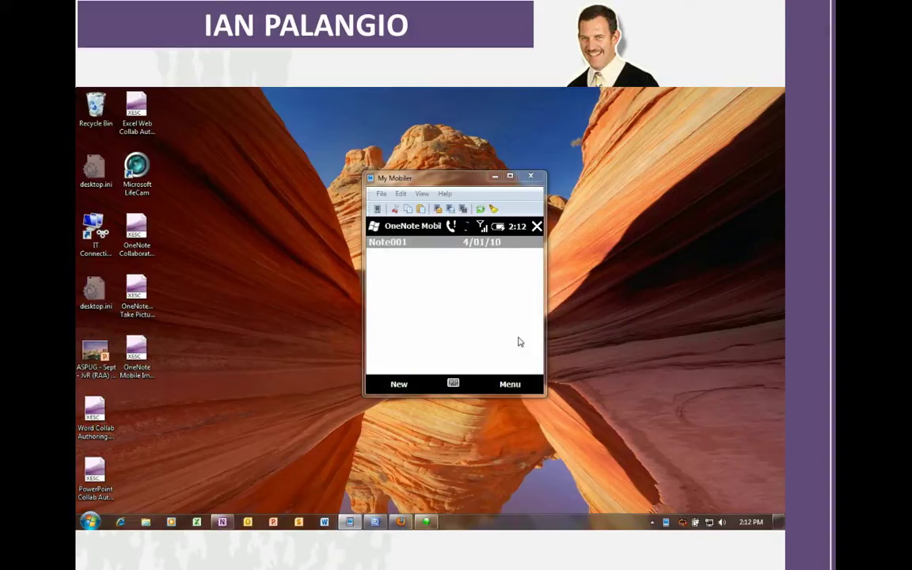
# Create a new note with the lines 'Annual Report Meeting' and 'Whiteboard ideas'
pyautogui.press('F1')
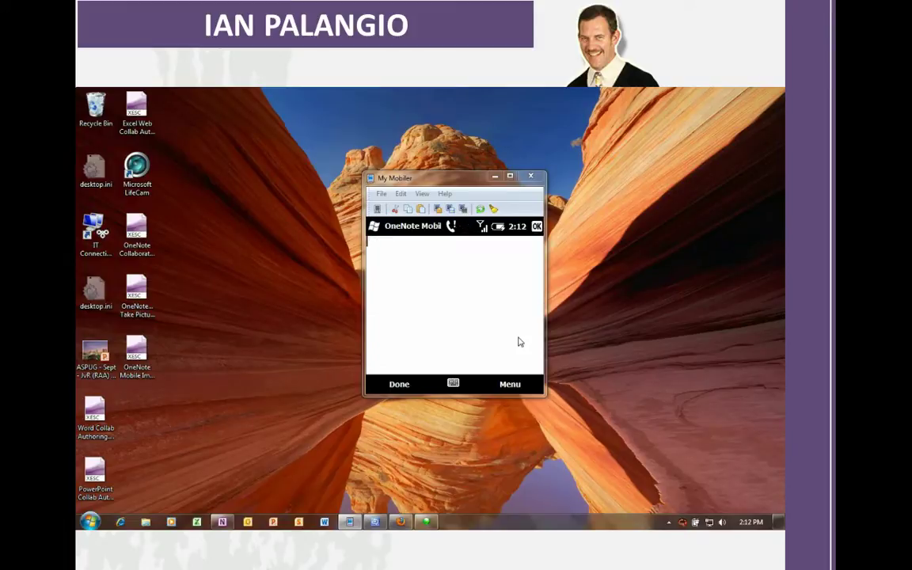
pyautogui.write('Annual Report Me')
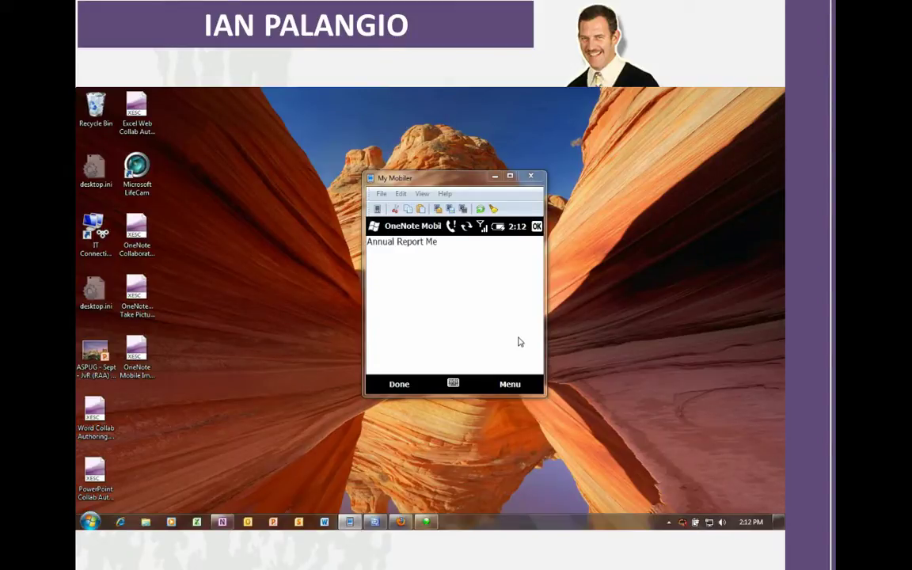
pyautogui.write('eting')
pyautogui.press('Return')
pyautogui.write('Whiteboard ideas')
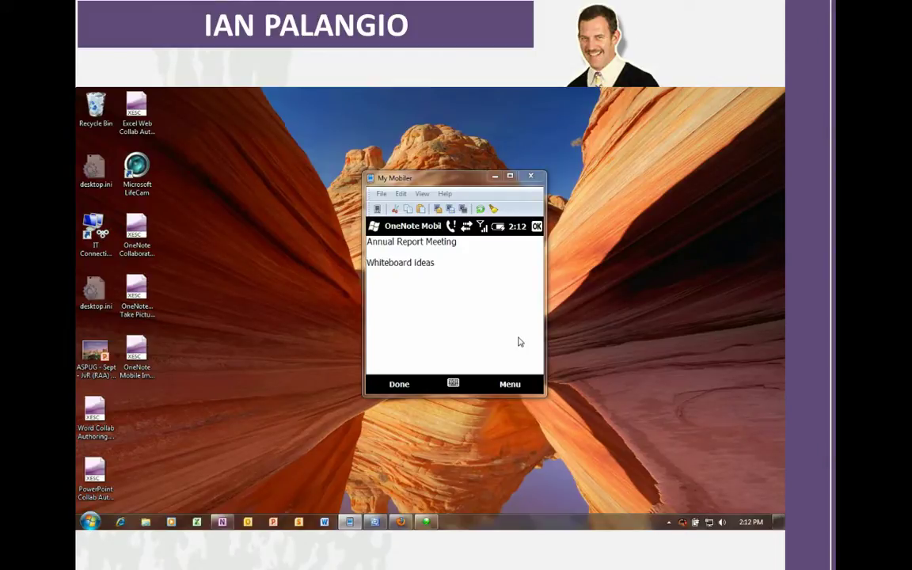
# From the note's Menu, use Take Picture to capture the whiteboard into the meeting note
pyautogui.press('F2')
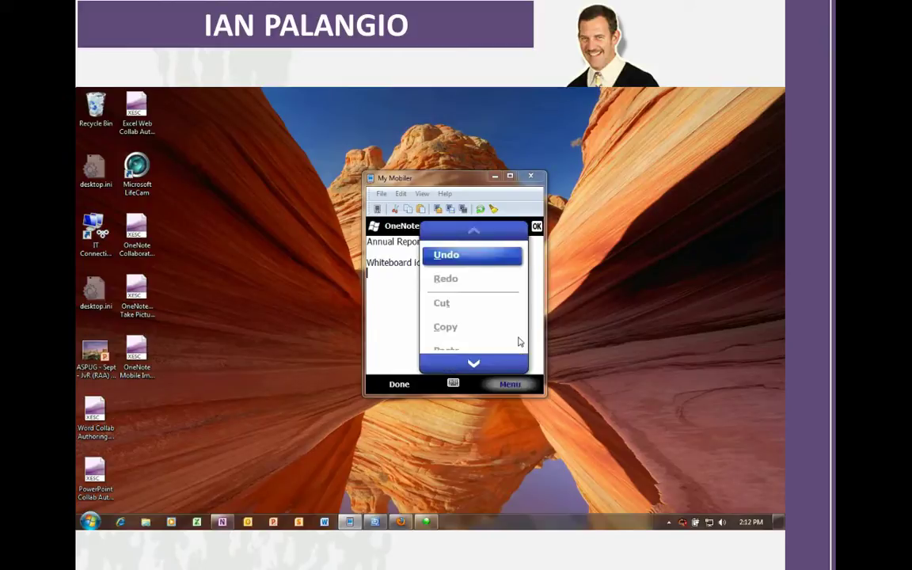
pyautogui.press('Up')
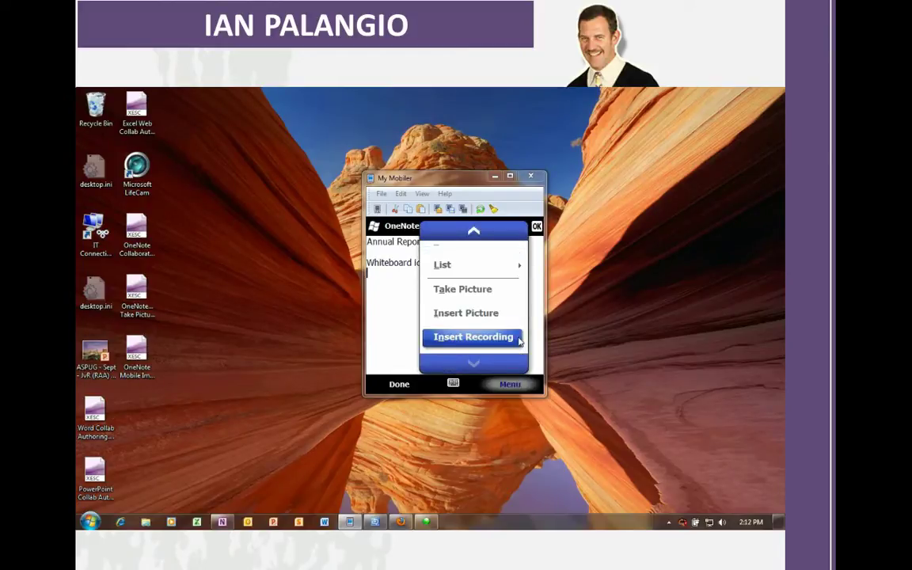
pyautogui.press('Up')
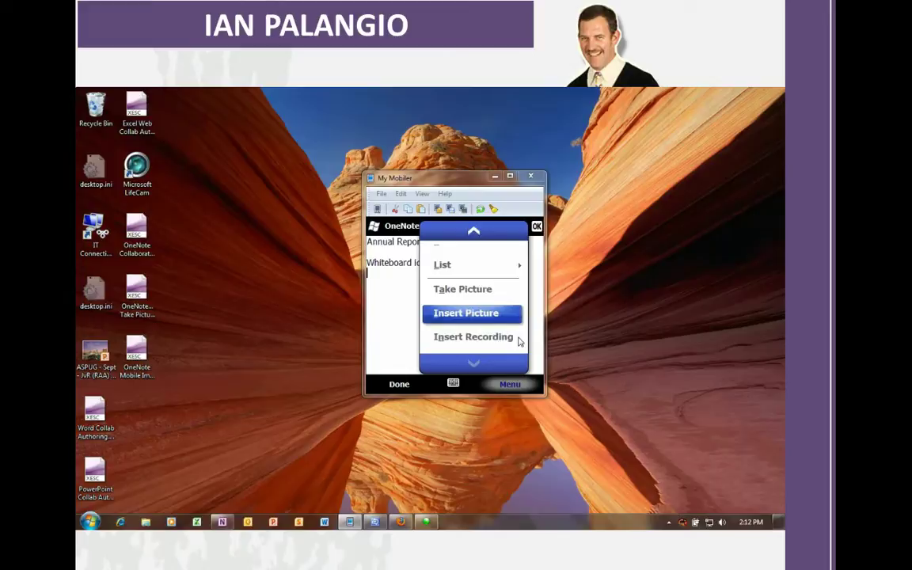
pyautogui.press('Up')
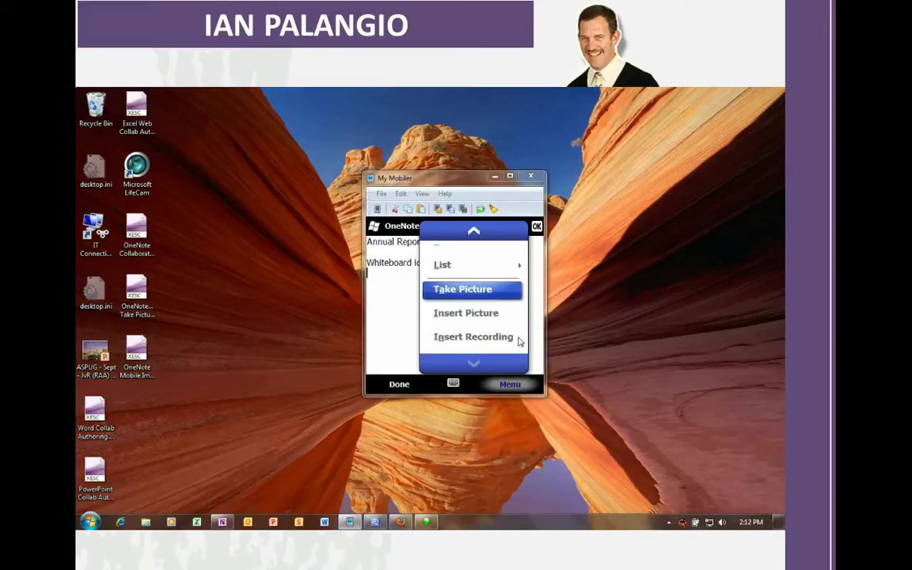
pyautogui.press('Return')
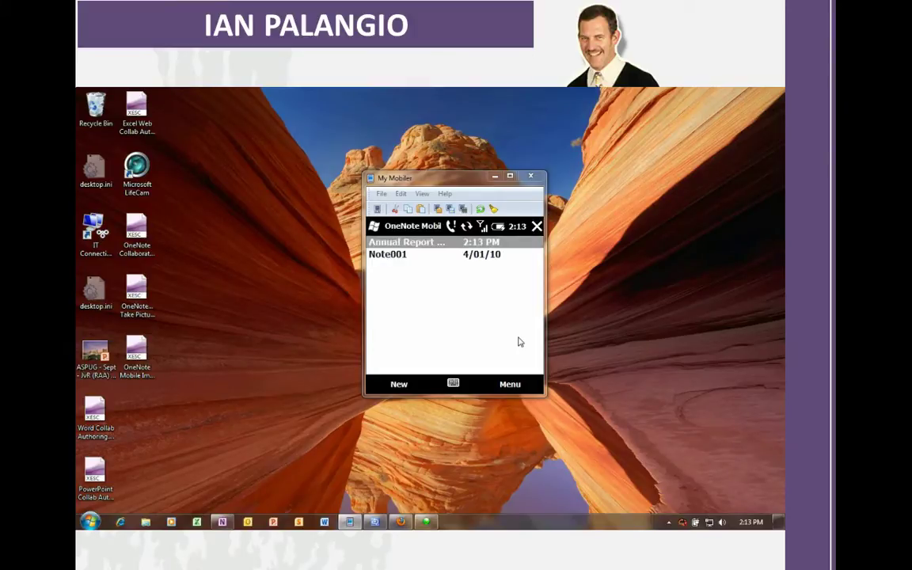
# Select Note001 in the phone's notes list and bring up Windows Mobile Device Center's sync status
pyautogui.press('Down')
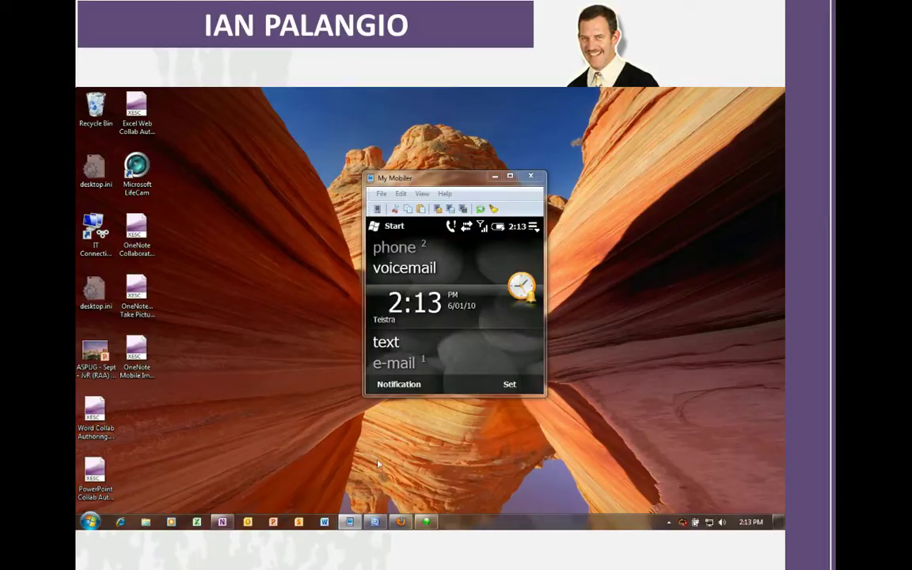
pyautogui.click(426, 523)
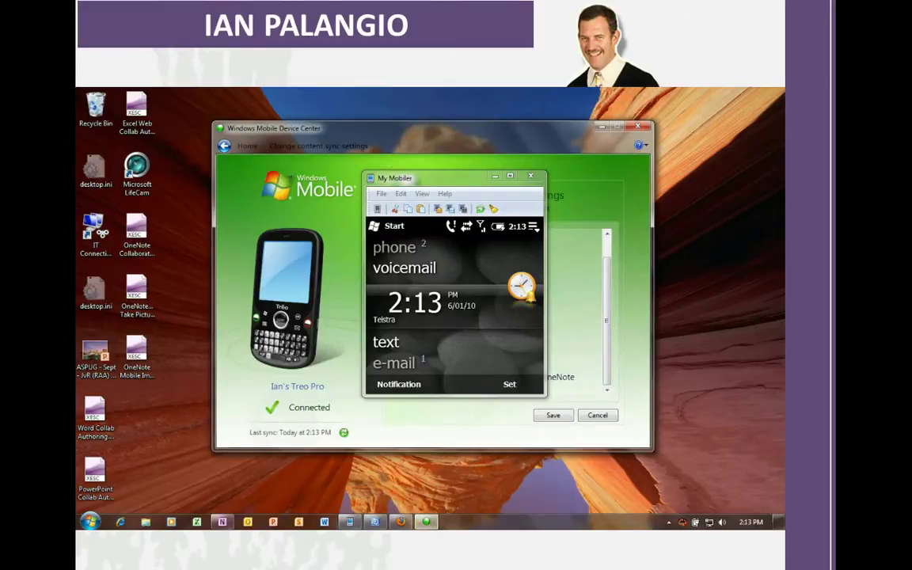
# In OneNote 2010, open the OneNote Mobile notebook's Annual Report Meeting page and place the cursor below its title
pyautogui.click(222, 523)
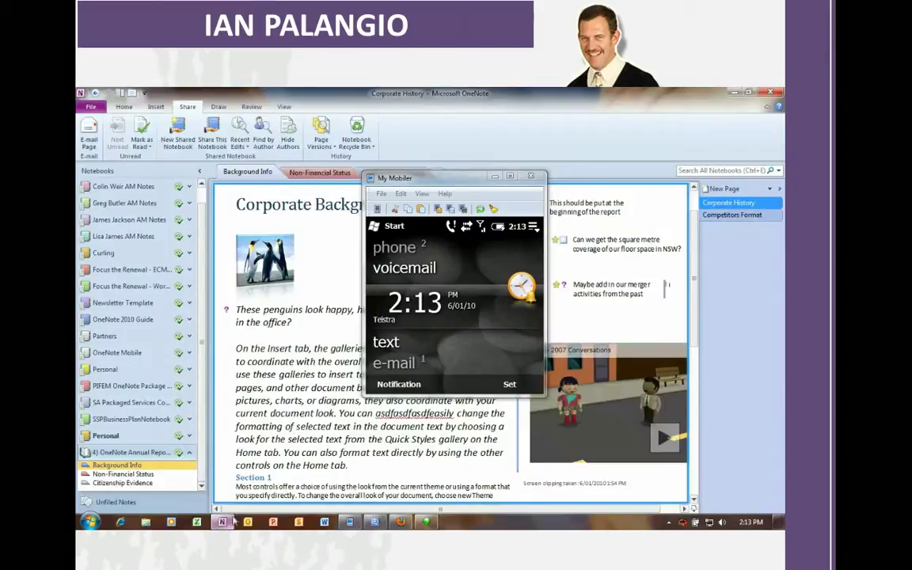
pyautogui.click(117, 352)
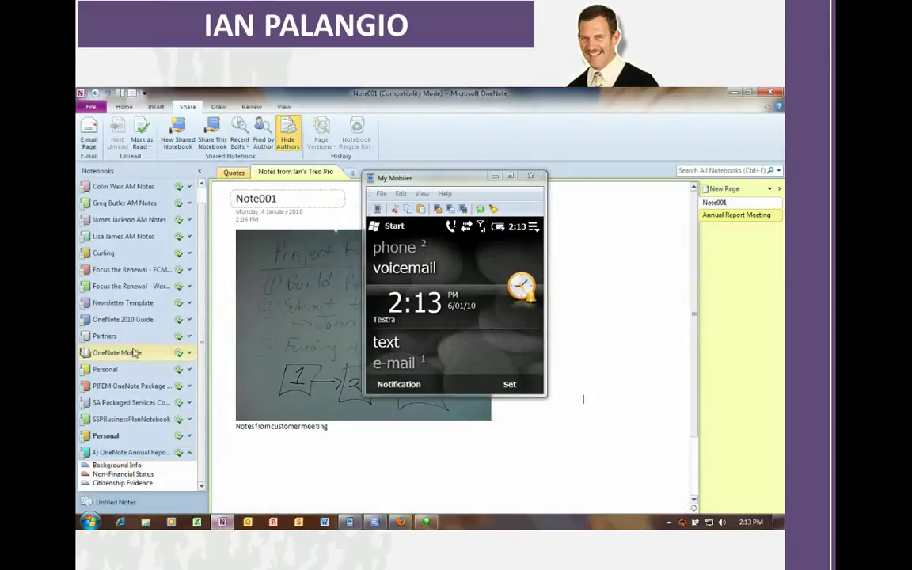
pyautogui.click(495, 176)
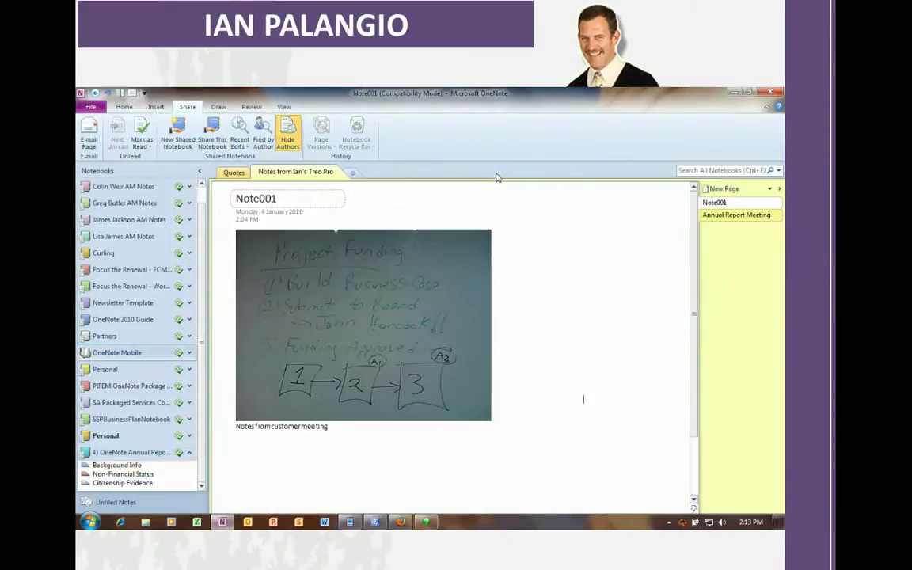
pyautogui.click(718, 216)
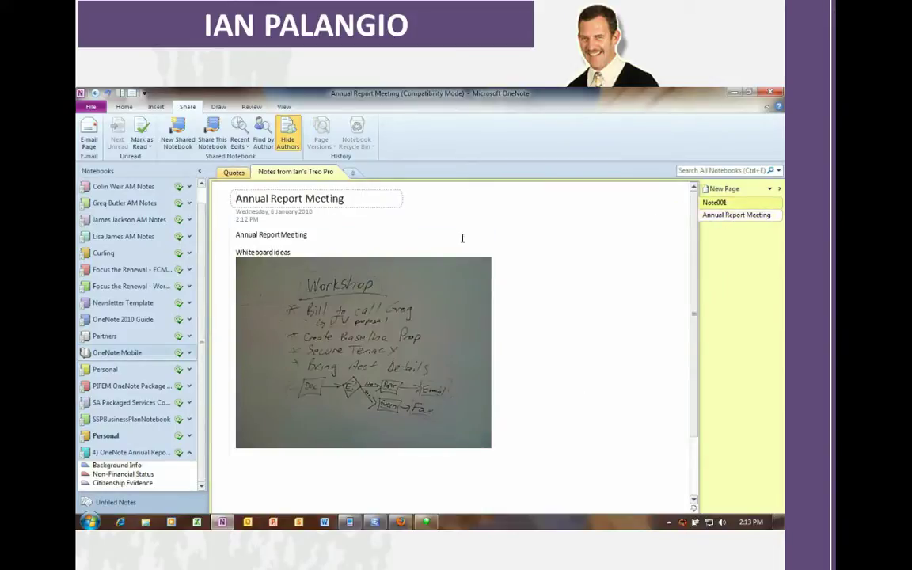
pyautogui.click(243, 219)
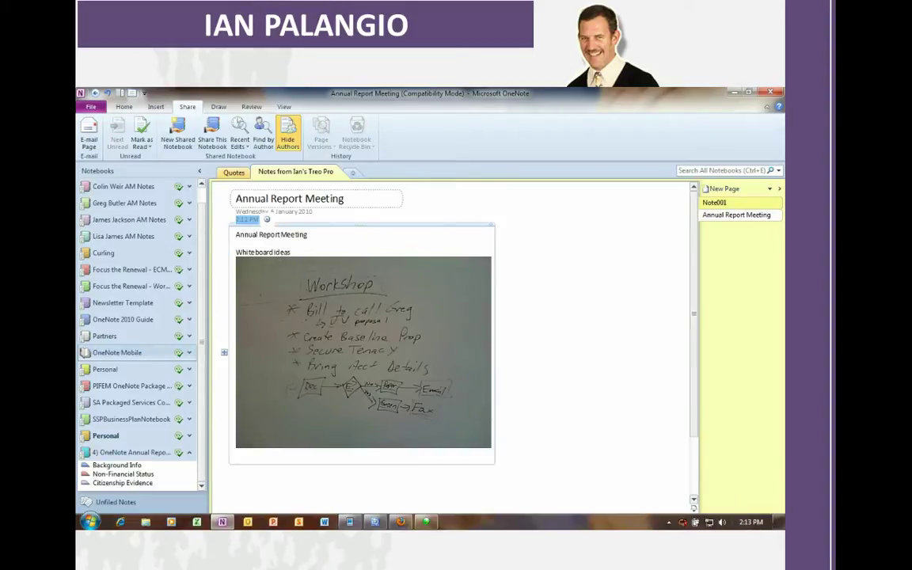
pyautogui.click(335, 246)
# Add the line 'These are the great notes we took in the meeting:' below the title
pyautogui.press('Return')
pyautogui.write('Th')
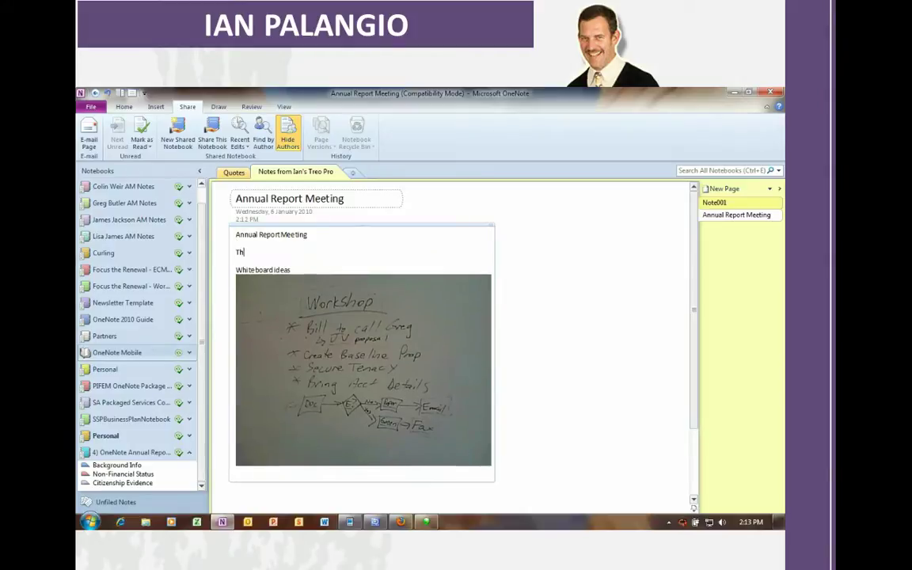
pyautogui.write('ese are the great notes we took in the meeting:')
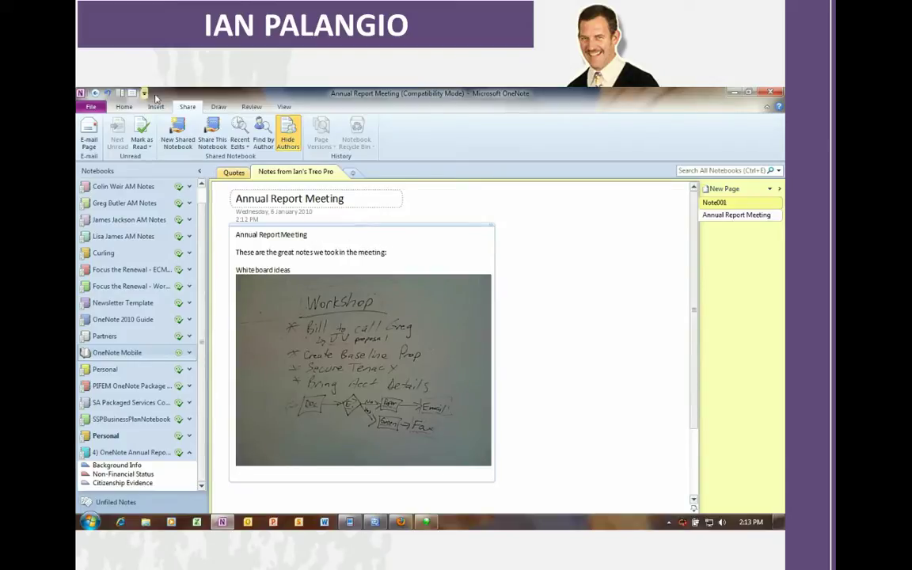
pyautogui.moveTo(311, 234); pyautogui.dragTo(238, 235)
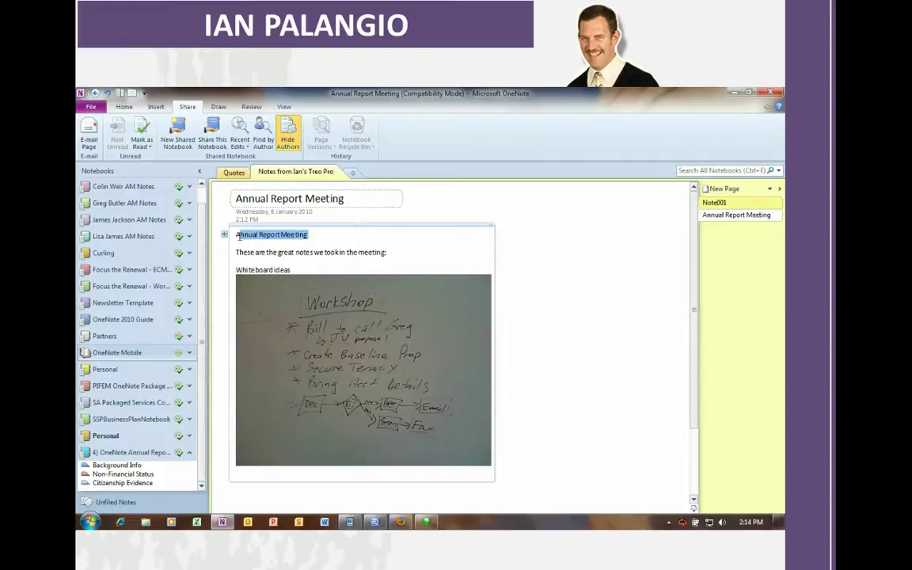
pyautogui.click(306, 234)
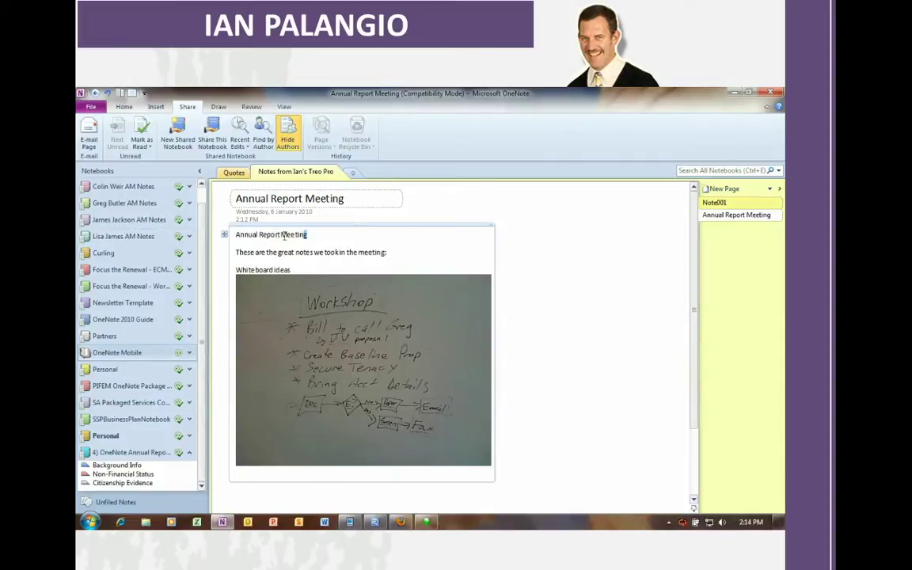
# Style 'Annual Report Meeting' as Heading 1 and drag the page into the Annual Report Research notebook
pyautogui.moveTo(306, 234); pyautogui.dragTo(231, 235)
pyautogui.click(123, 106)
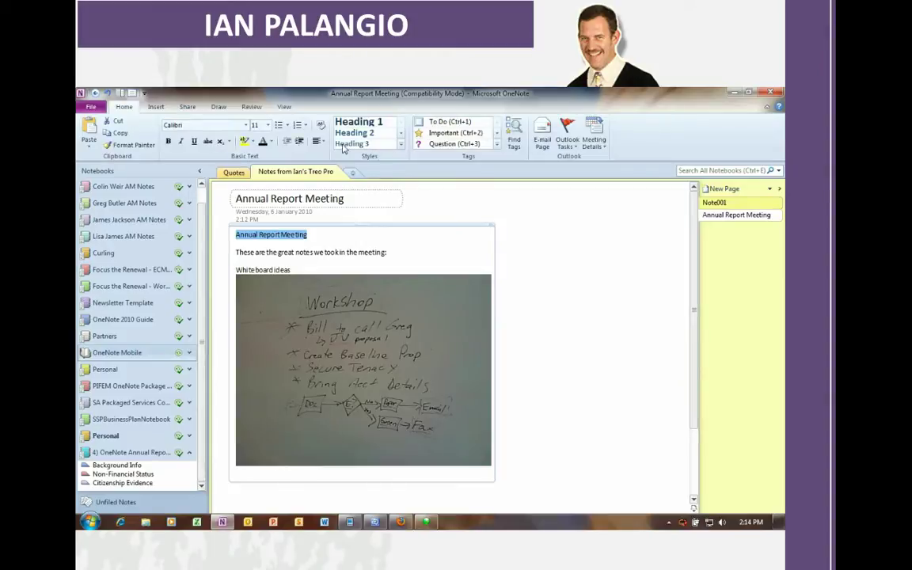
pyautogui.click(369, 128)
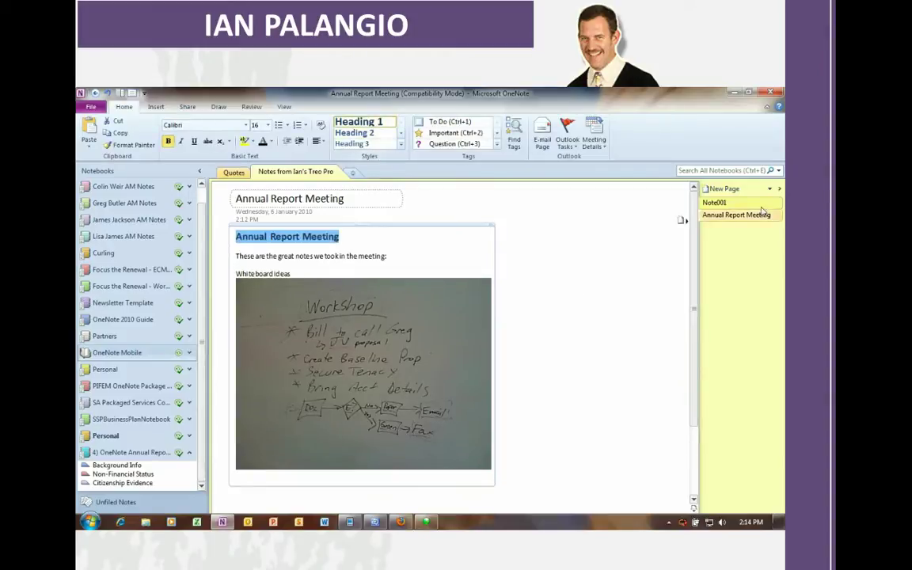
pyautogui.moveTo(736, 215); pyautogui.dragTo(131, 469)
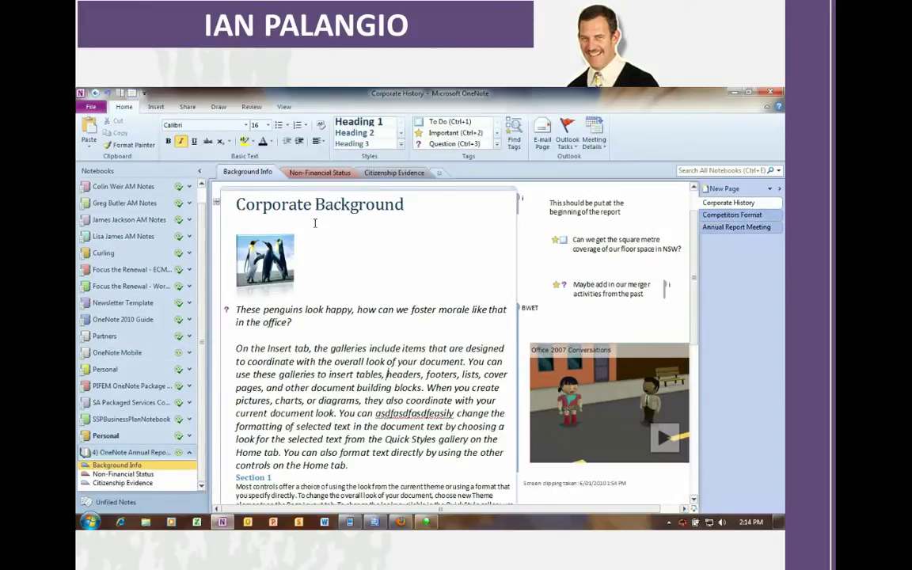
# View the moved Annual Report Meeting page under Background Info, after Competitors Format
pyautogui.click(732, 215)
pyautogui.click(730, 228)
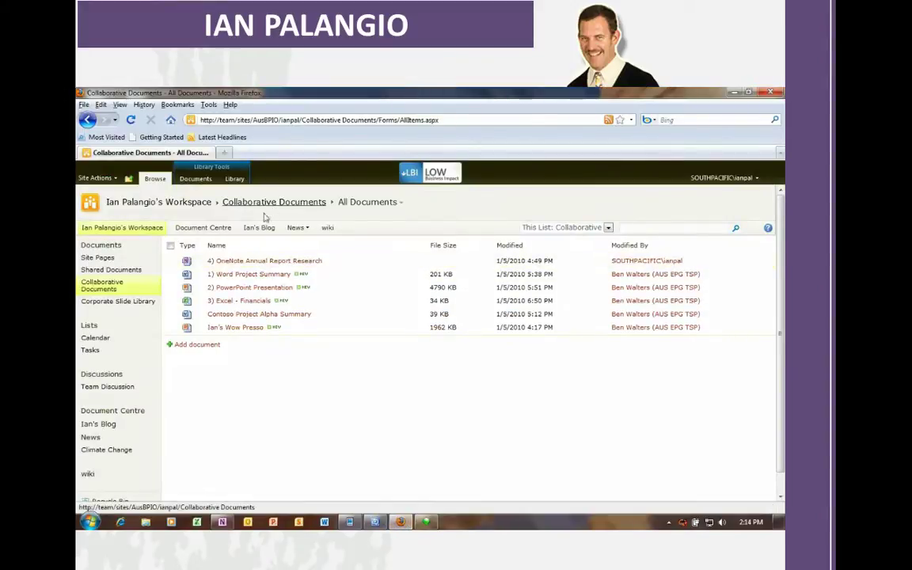
# Open the '4) OneNote Annual Report Research' link in OneNote Web App
pyautogui.click(265, 262)
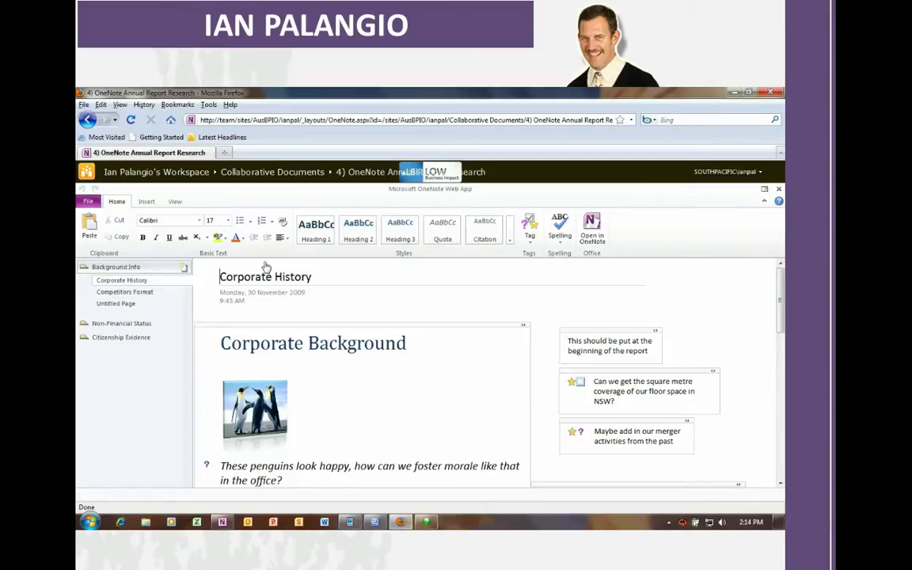
# Go from Competitors Format to the last page, Annual Report Meeting, with its whiteboard photo
pyautogui.click(127, 293)
pyautogui.click(118, 304)
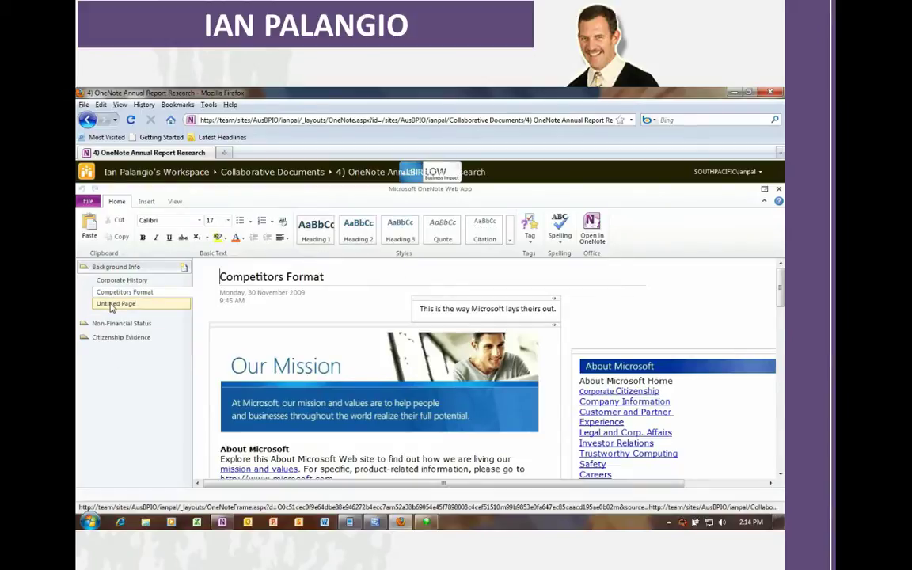
pyautogui.click(112, 306)
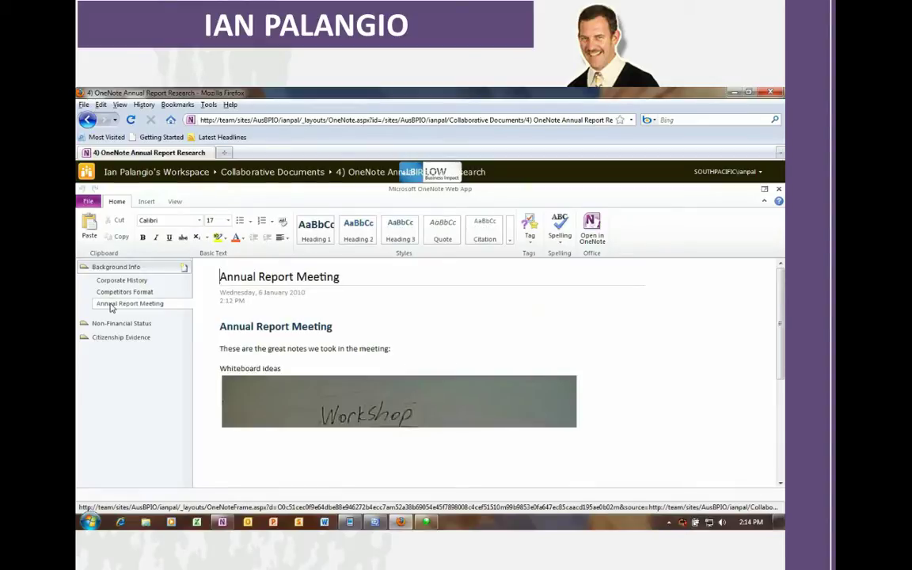